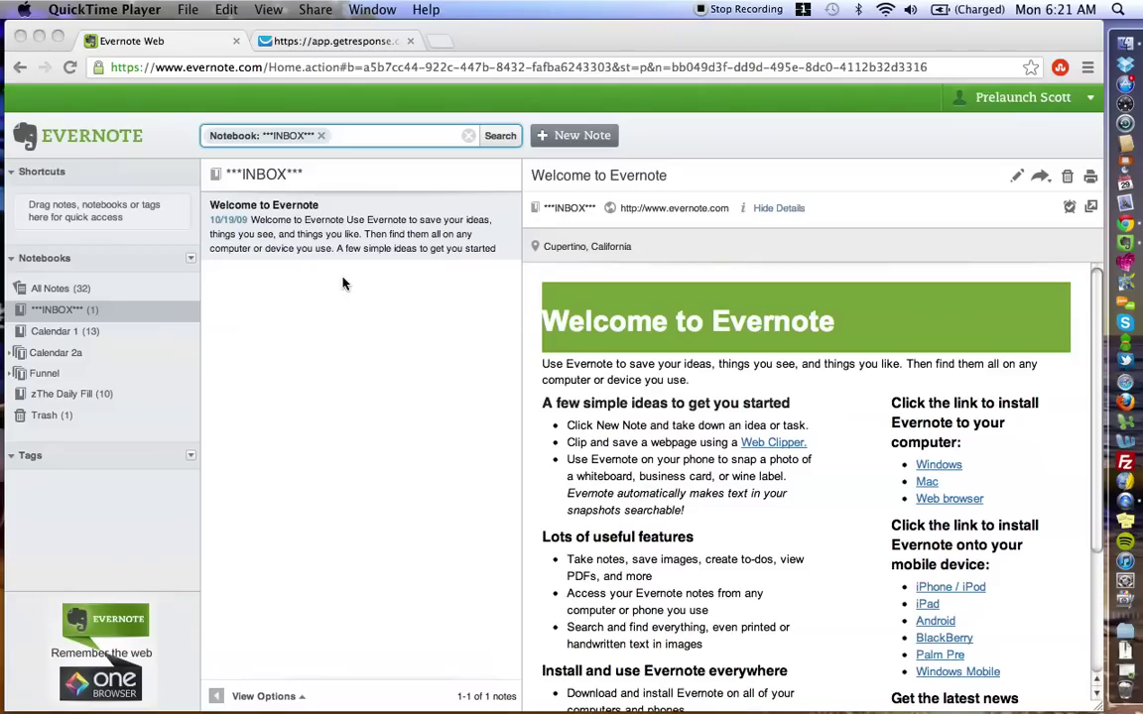
{"action": "left_click", "coordinate": [298, 41]}
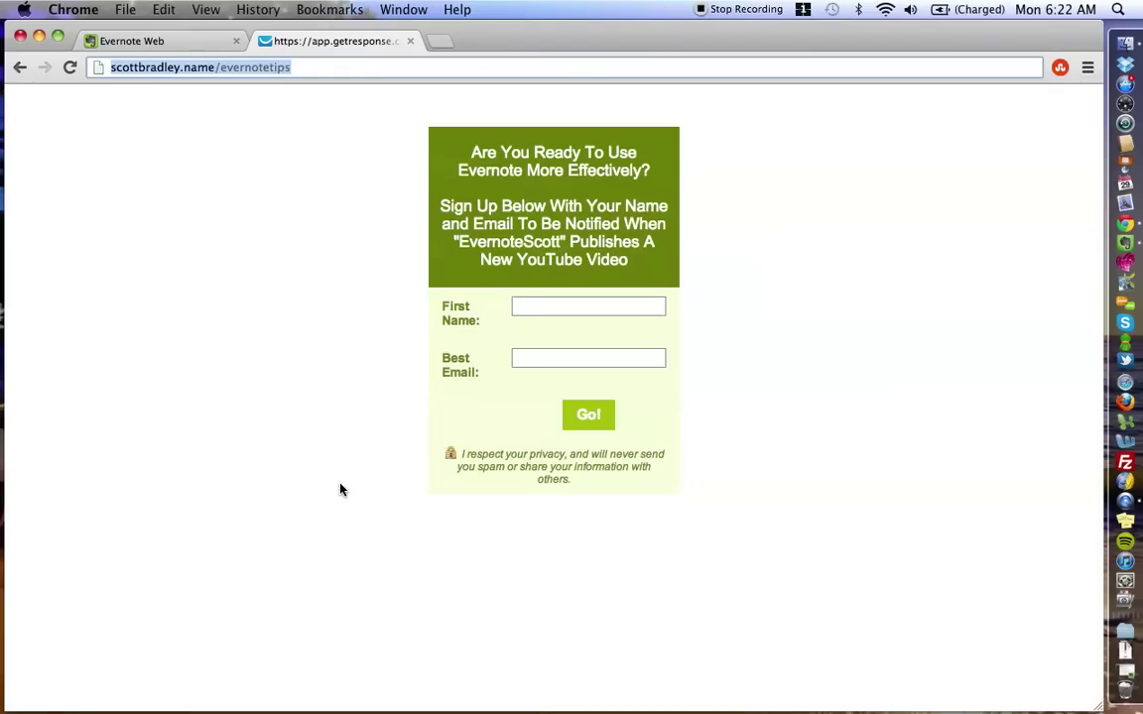
- Return to Evernote Web and open the Calendar 1 notebook, previewing the February note
{"action": "left_click", "coordinate": [186, 43]}
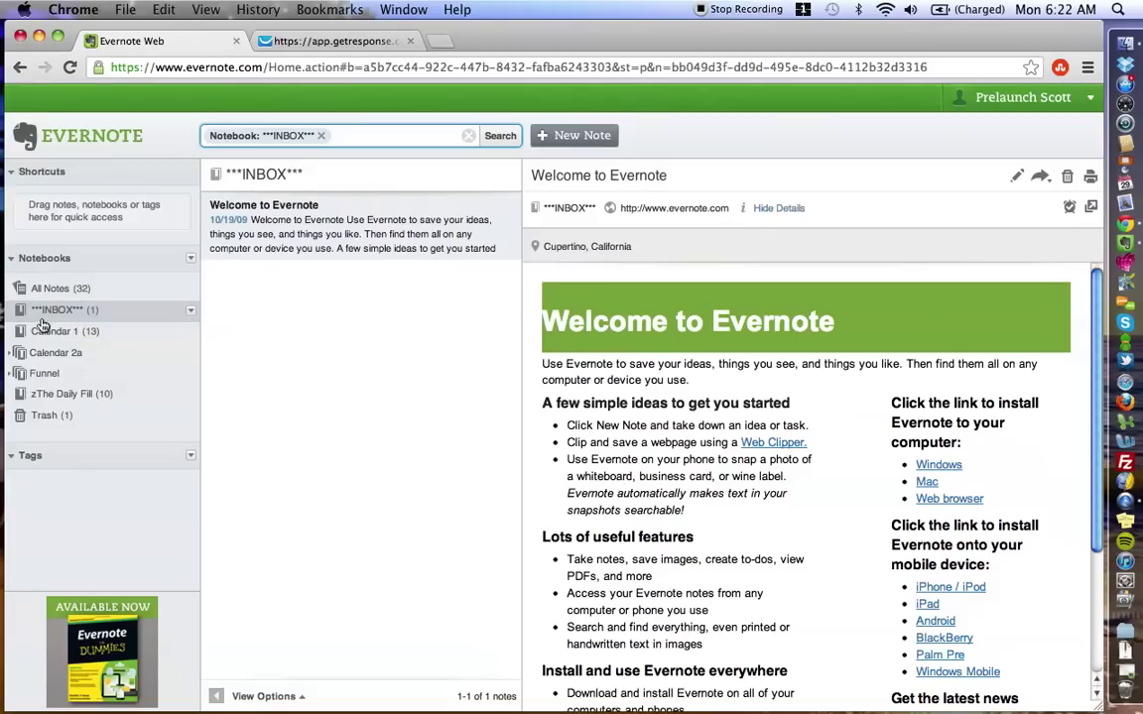
{"action": "mouse_move", "coordinate": [64, 331]}
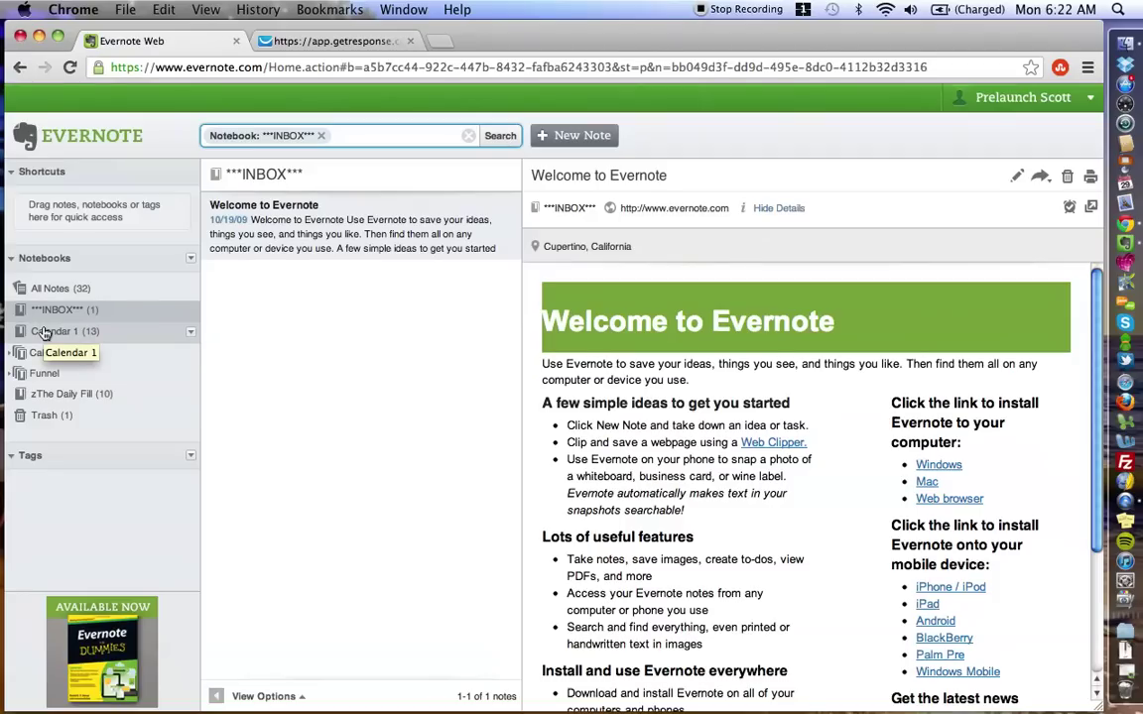
{"action": "left_click", "coordinate": [43, 333]}
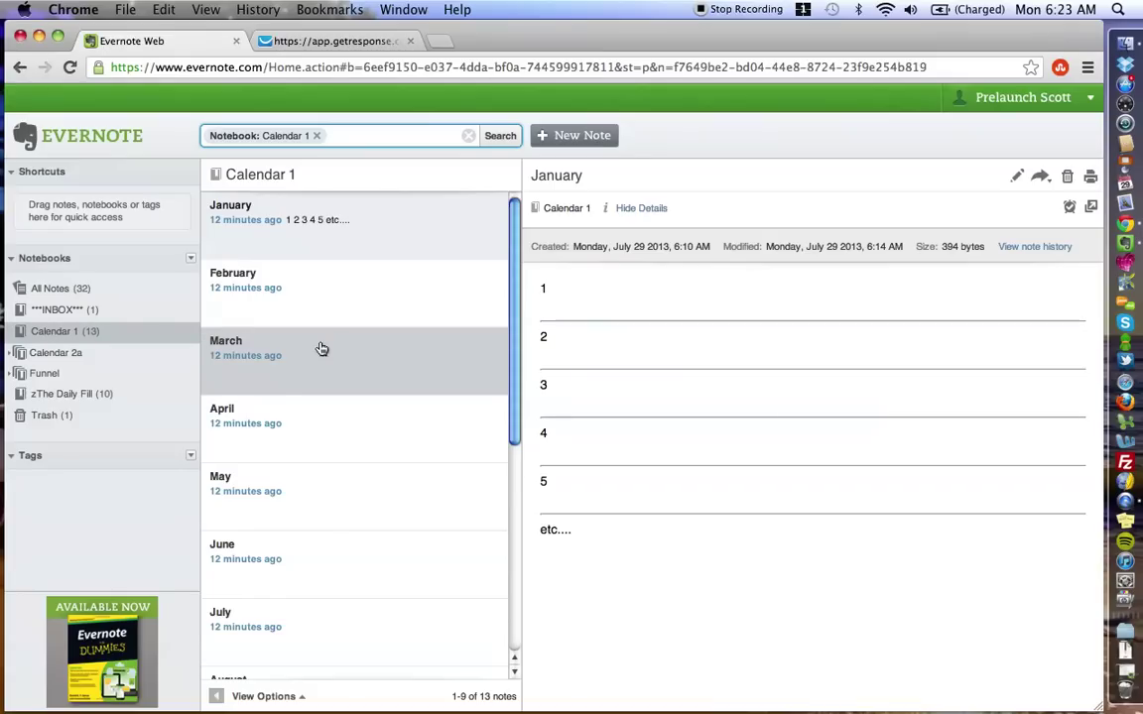
{"action": "left_click", "coordinate": [279, 314]}
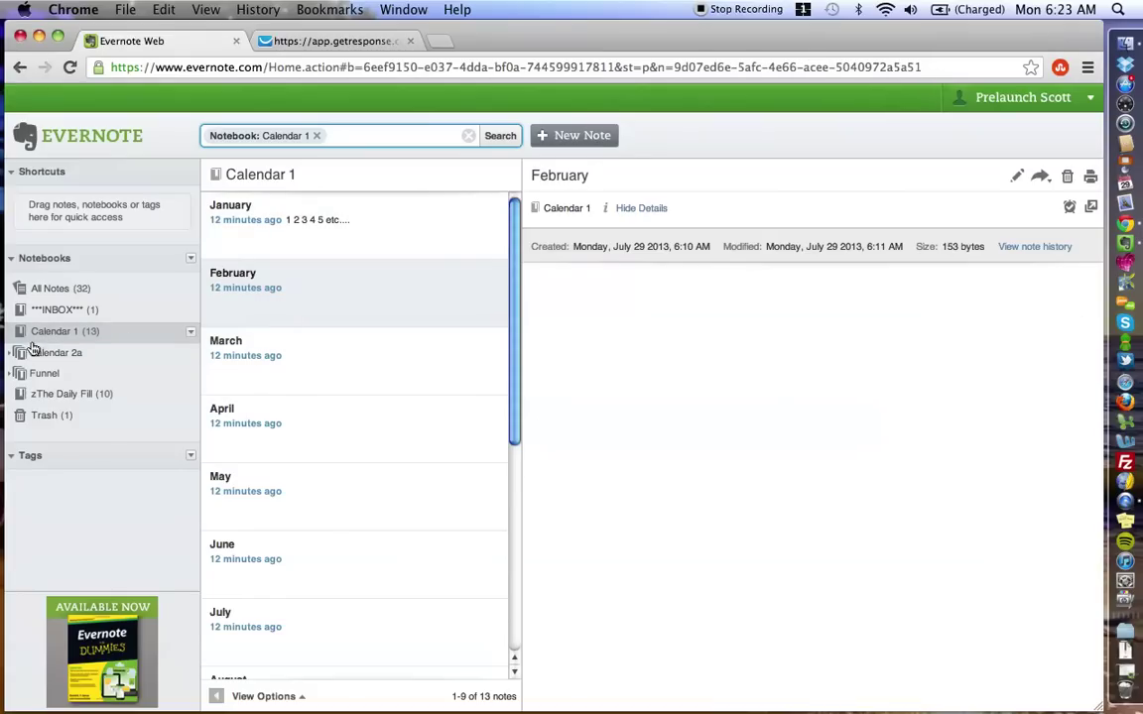
{"action": "left_click", "coordinate": [190, 260]}
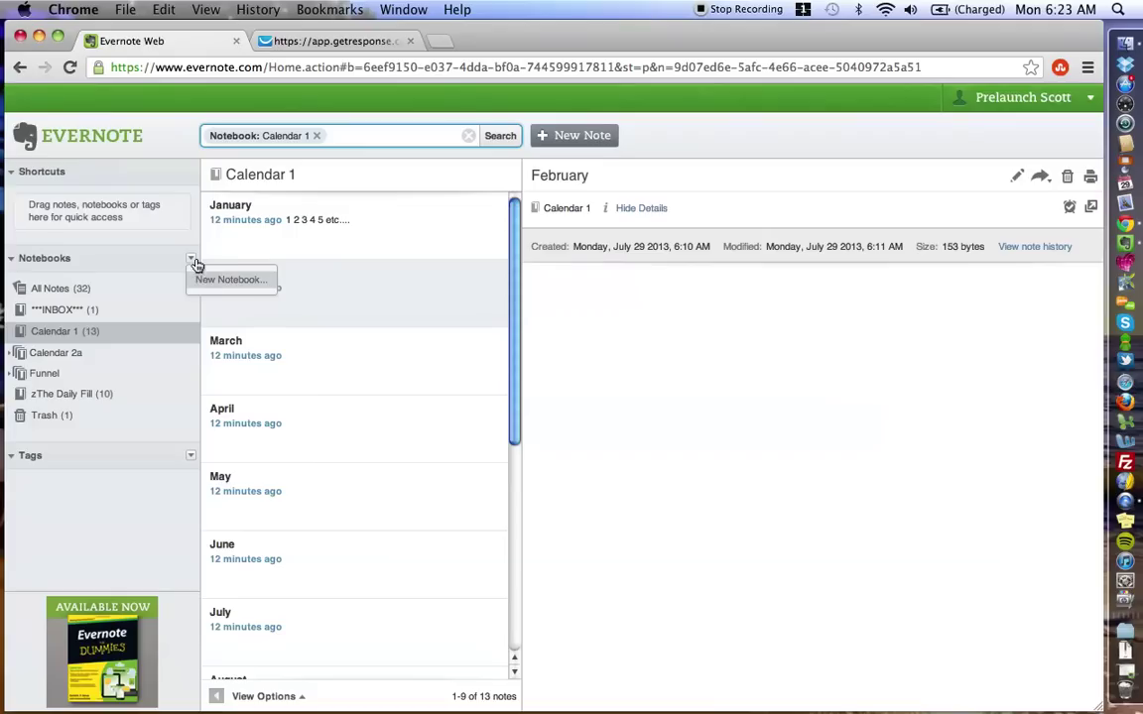
{"action": "left_click", "coordinate": [191, 260]}
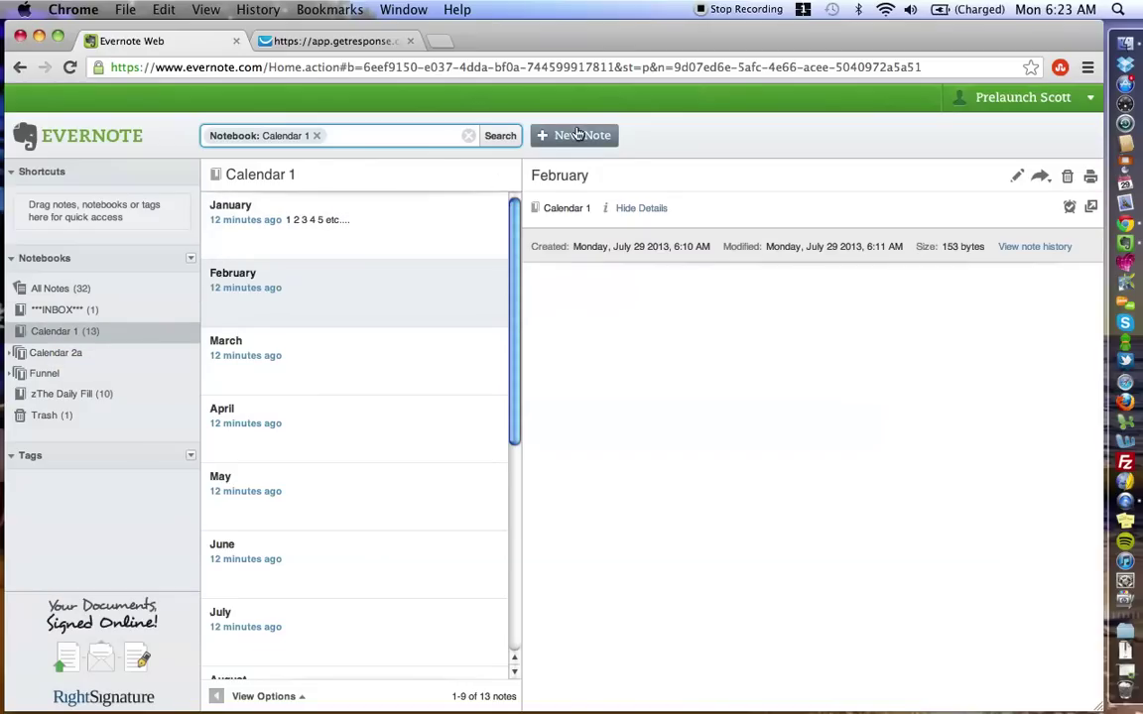
- Browse Calendar 1's month notes and open the January note
{"action": "scroll", "coordinate": [395, 241], "scroll_direction": "down", "scroll_amount": 5}
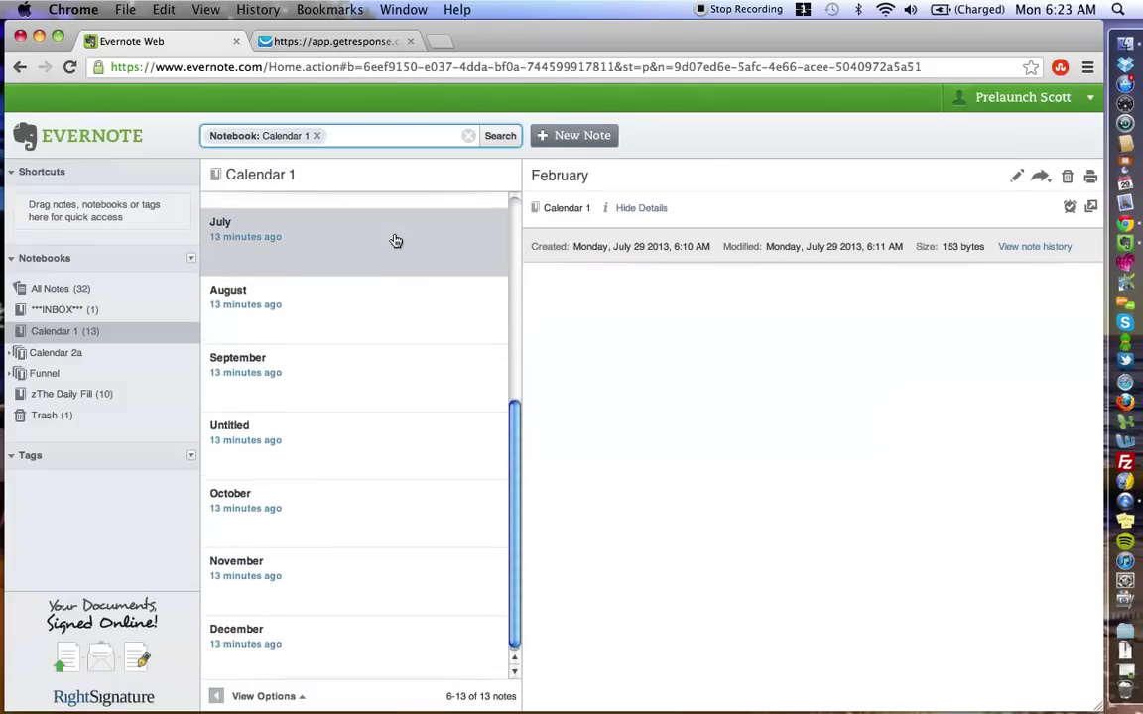
{"action": "scroll", "coordinate": [395, 241], "scroll_direction": "up", "scroll_amount": 5}
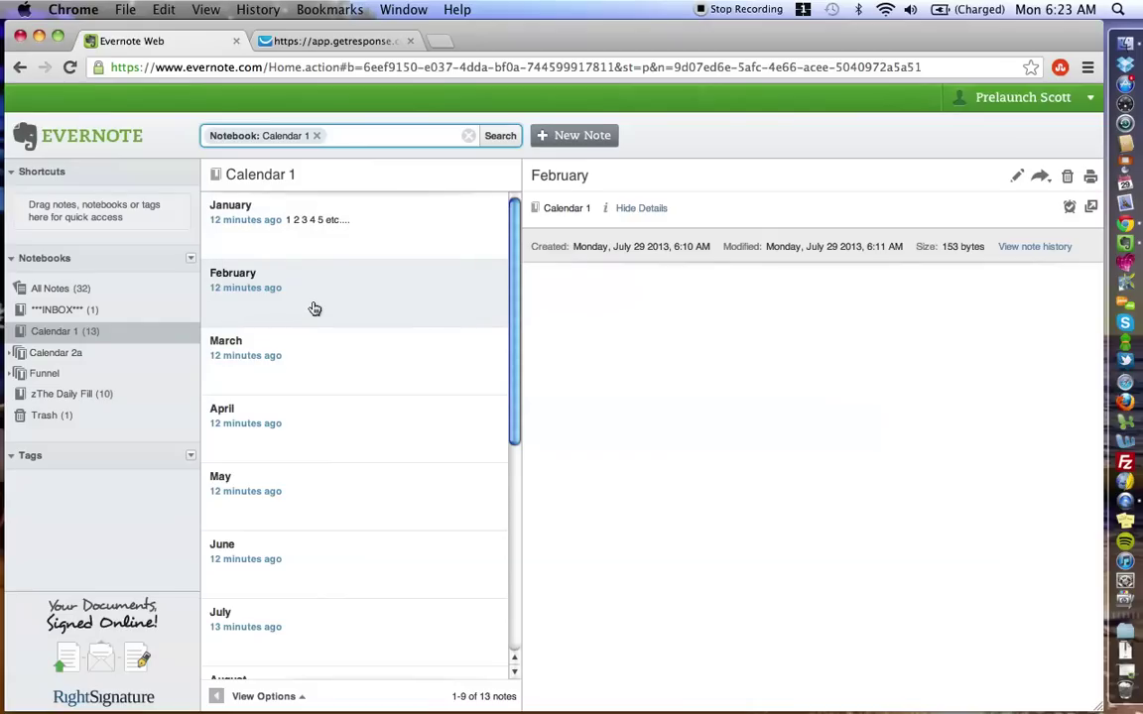
{"action": "scroll", "coordinate": [364, 225], "scroll_direction": "down", "scroll_amount": 5}
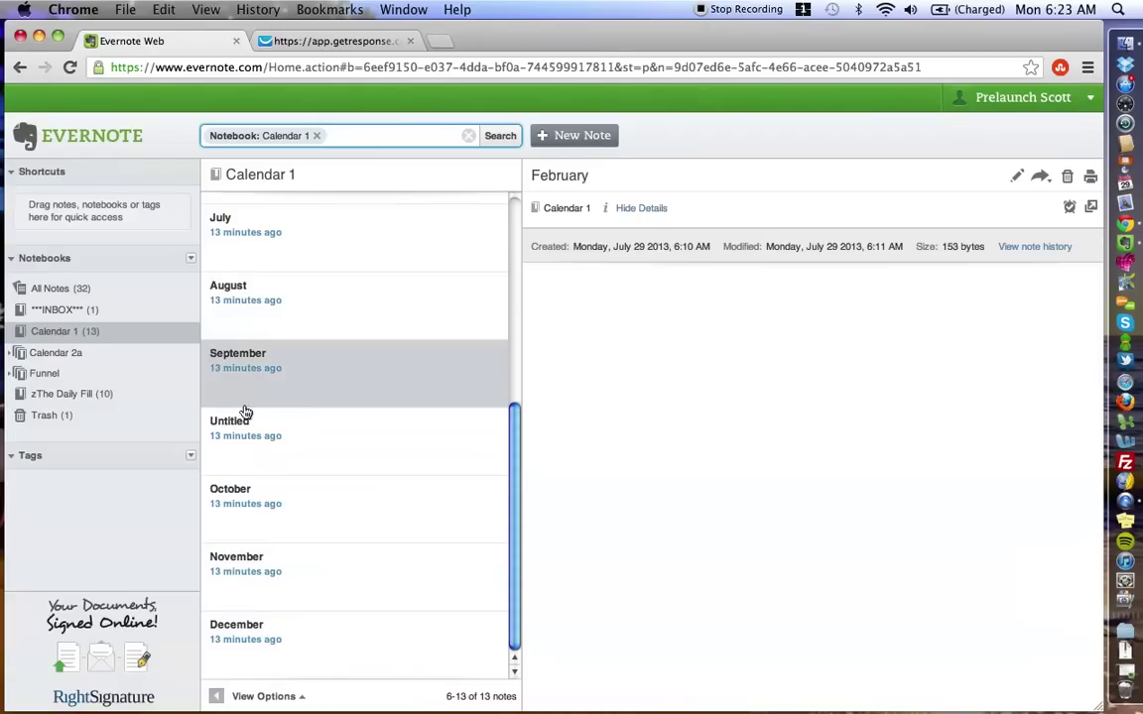
{"action": "scroll", "coordinate": [403, 401], "scroll_direction": "up", "scroll_amount": 5}
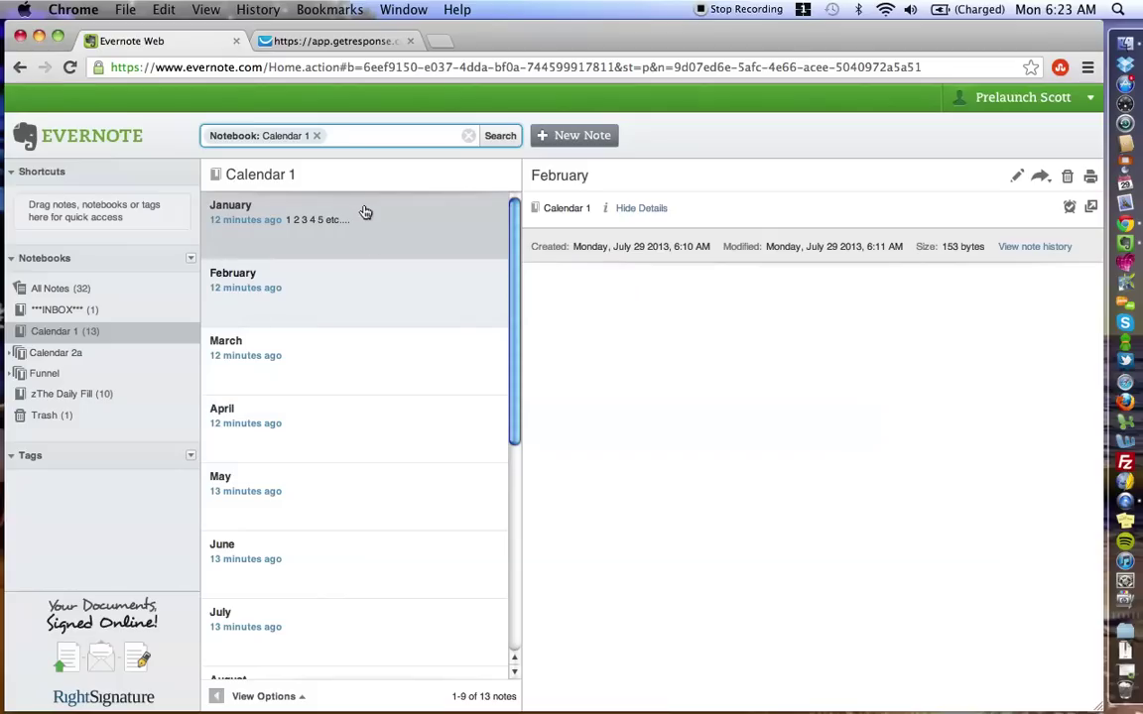
{"action": "left_click", "coordinate": [386, 229]}
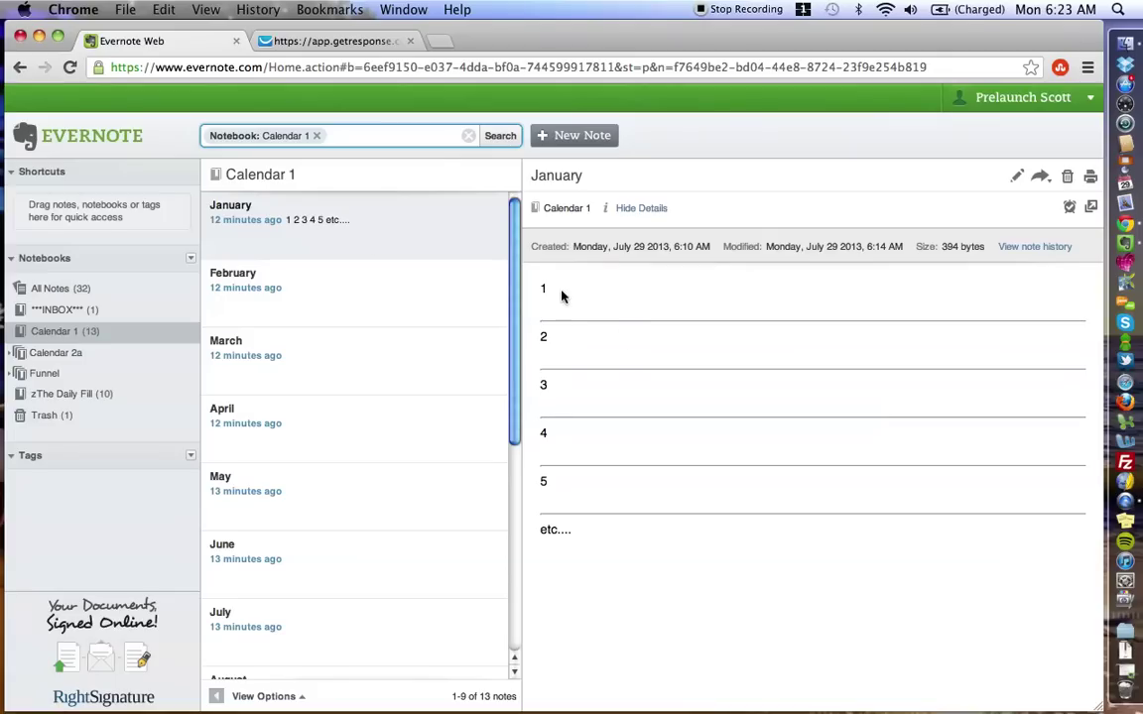
- Add days 6, 7 and 8 to the January note, each followed by a horizontal rule
{"action": "left_click", "coordinate": [1017, 183]}
{"action": "type", "text": "6"}
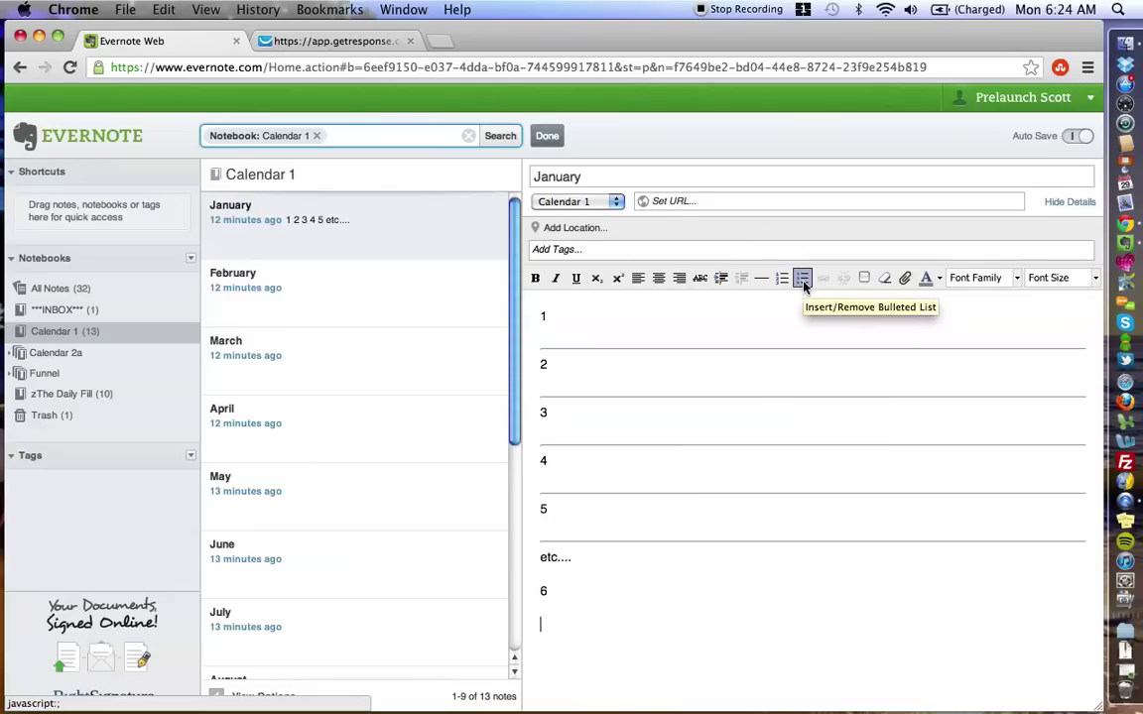
{"action": "left_click", "coordinate": [762, 280]}
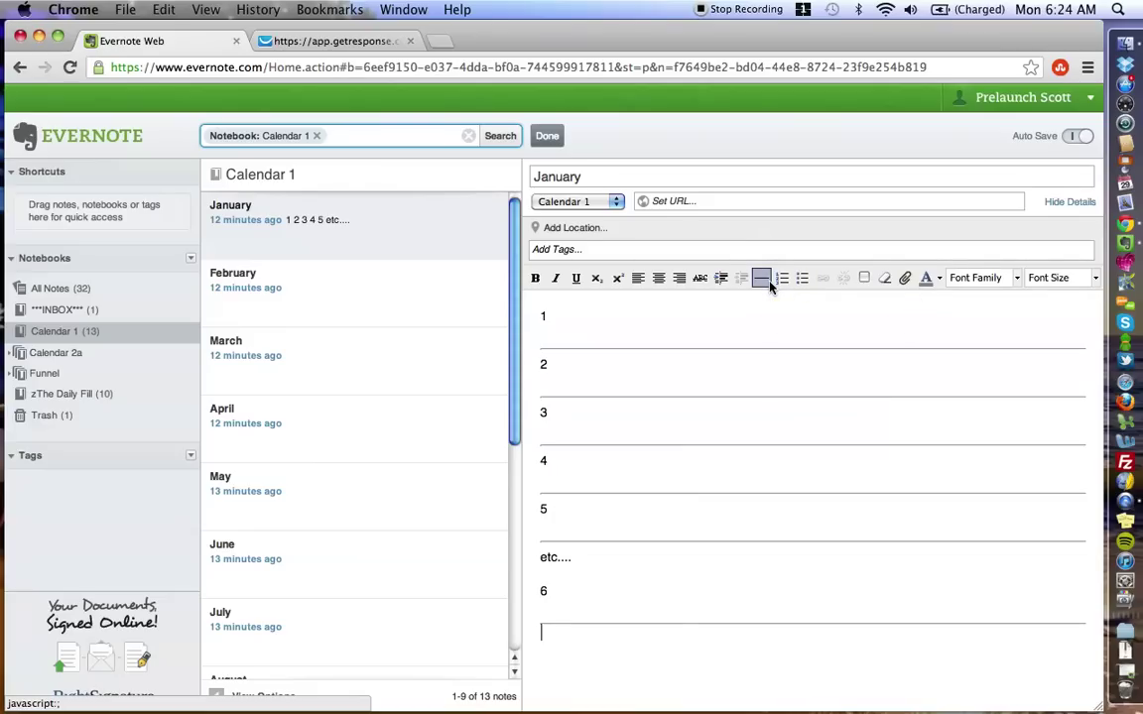
{"action": "type", "text": "7"}
{"action": "left_click", "coordinate": [762, 279]}
{"action": "type", "text": "8"}
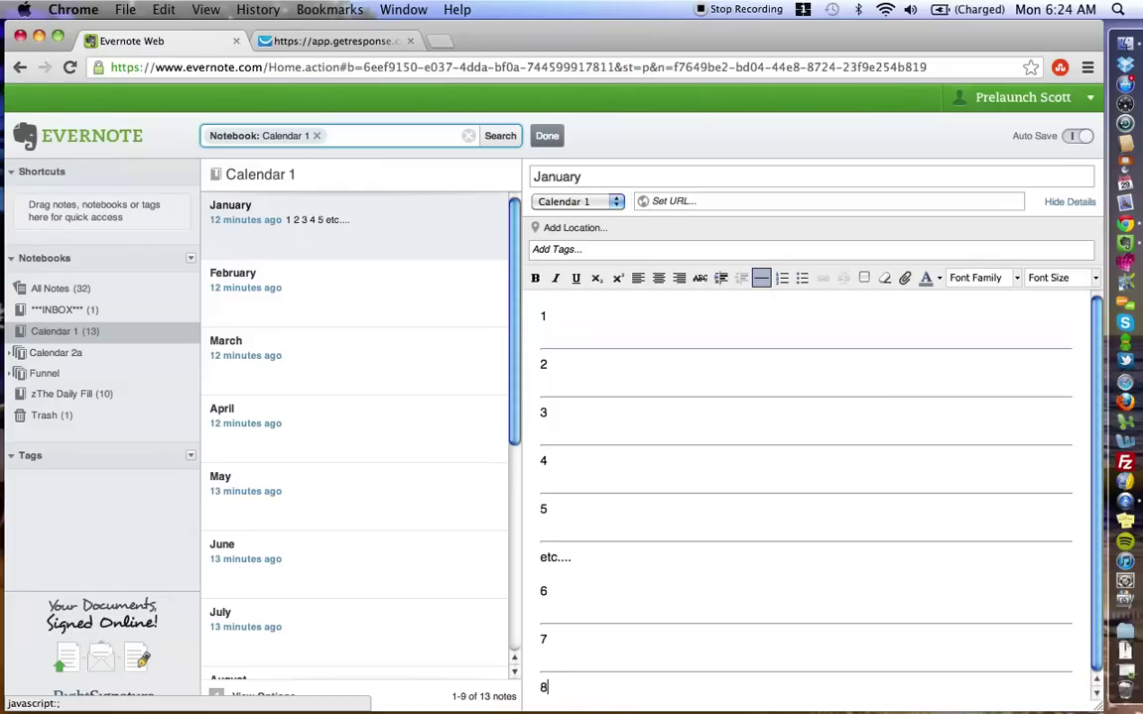
{"action": "left_click", "coordinate": [762, 279]}
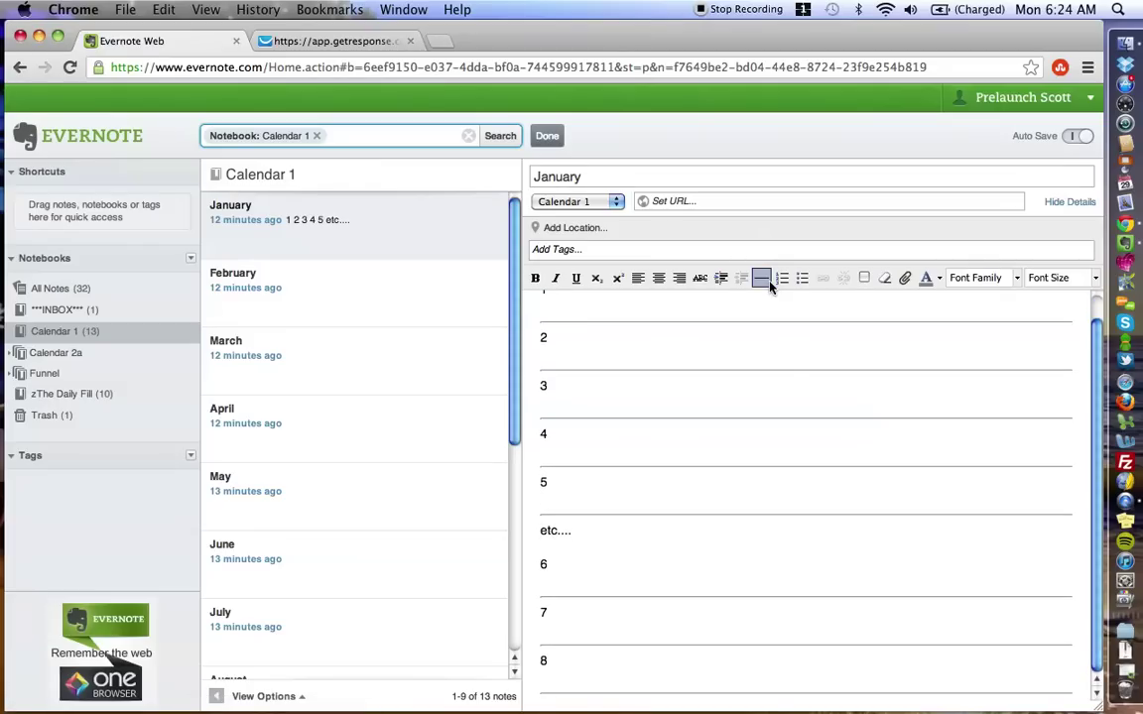
{"action": "scroll", "coordinate": [791, 401], "scroll_direction": "up", "scroll_amount": 1}
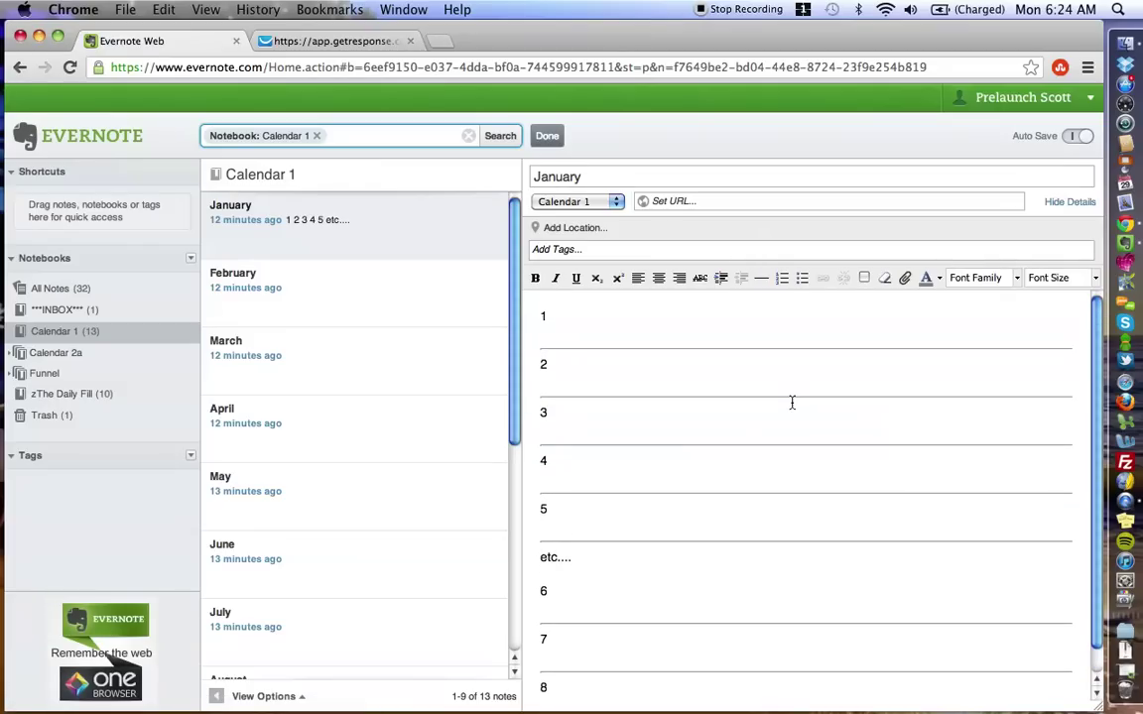
- Bold the day 1 number and label it '1 - Wednesday'
{"action": "left_click", "coordinate": [588, 319]}
{"action": "key", "text": "Return"}
{"action": "left_click_drag", "start_coordinate": [555, 317], "coordinate": [538, 316]}
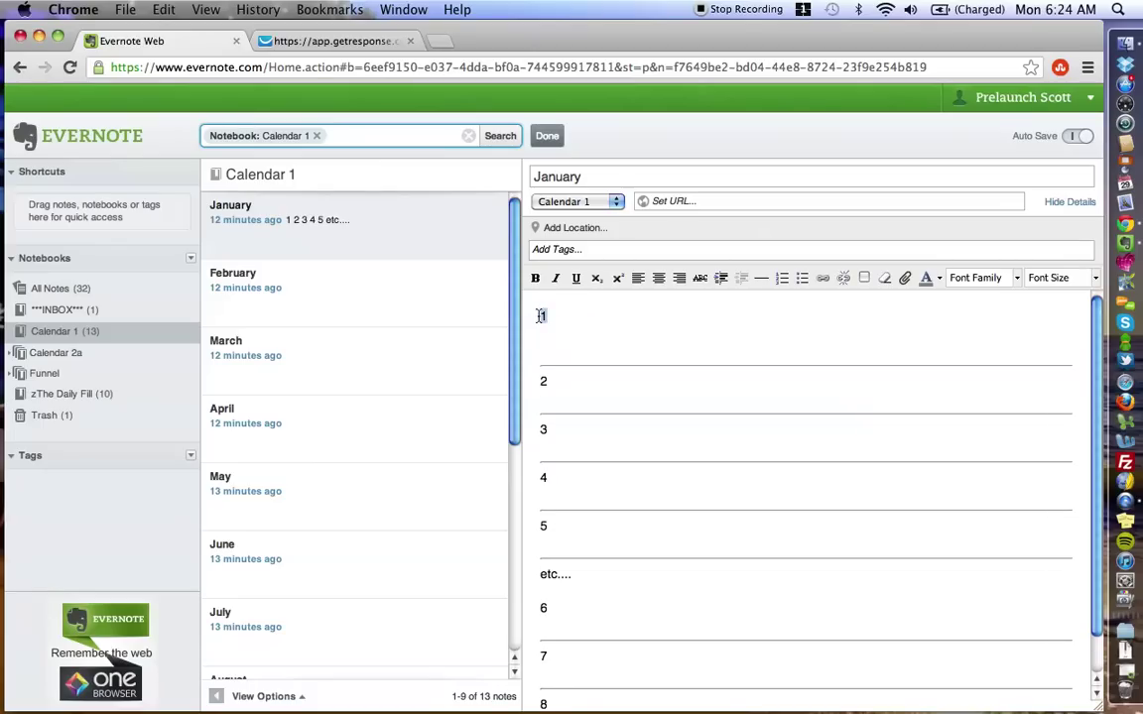
{"action": "left_click", "coordinate": [535, 279]}
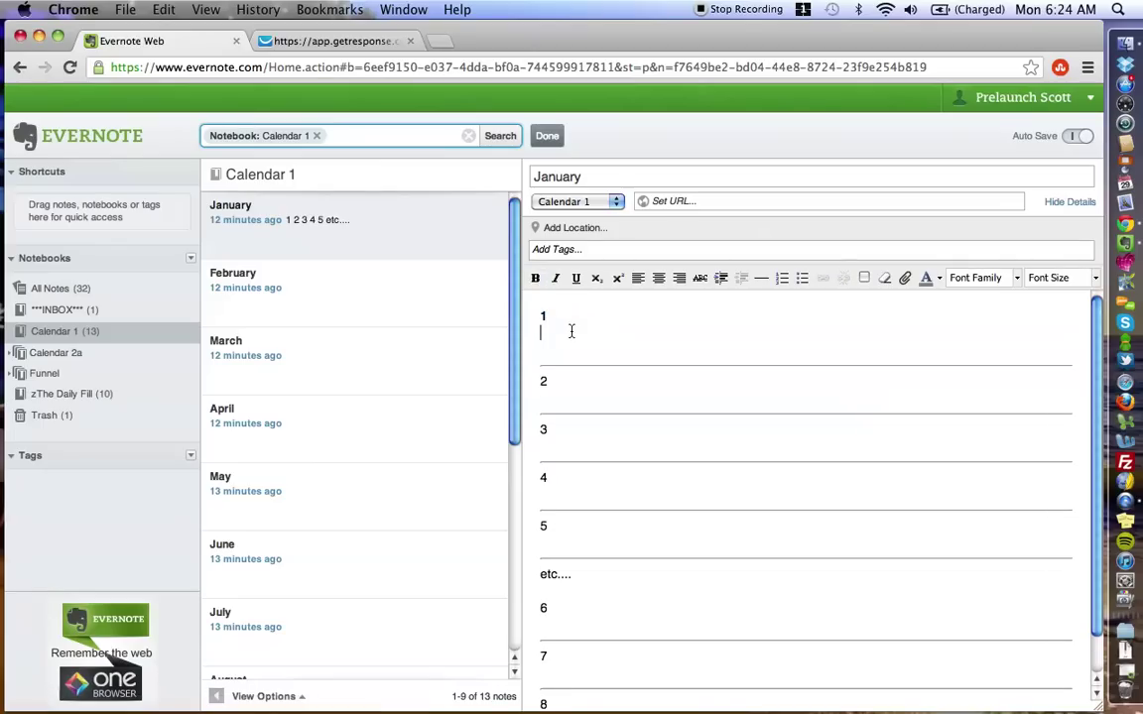
{"action": "left_click", "coordinate": [572, 318]}
{"action": "type", "text": "- "}
{"action": "type", "text": "We"}
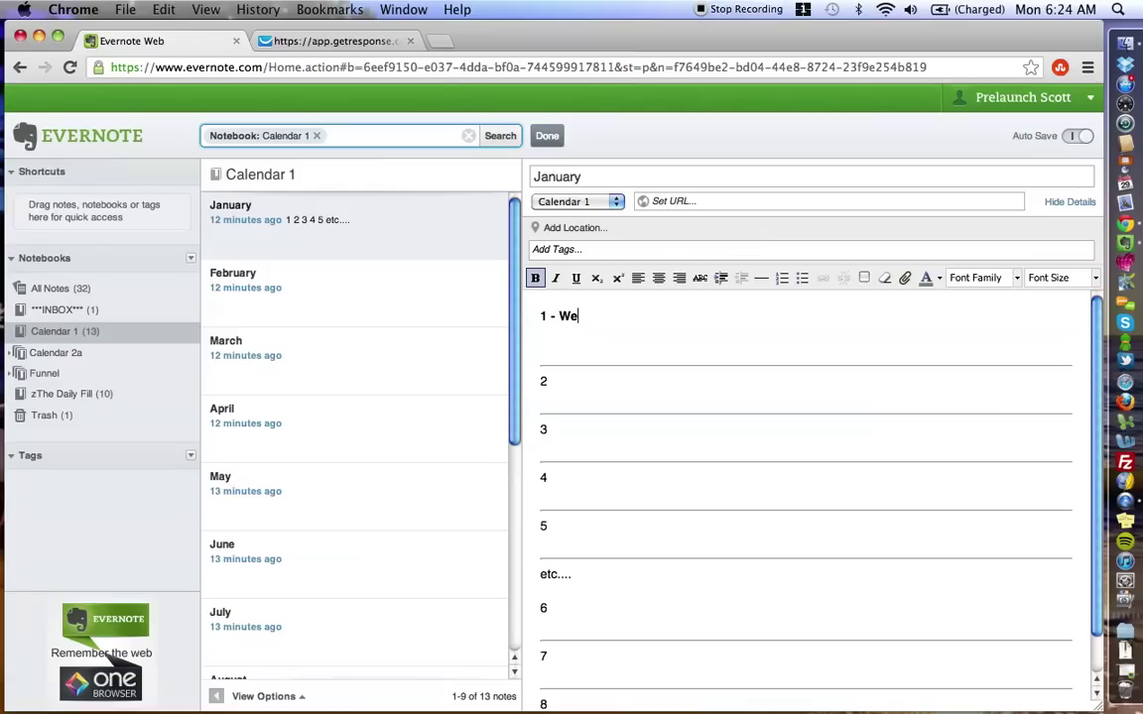
{"action": "type", "text": "dnesday"}
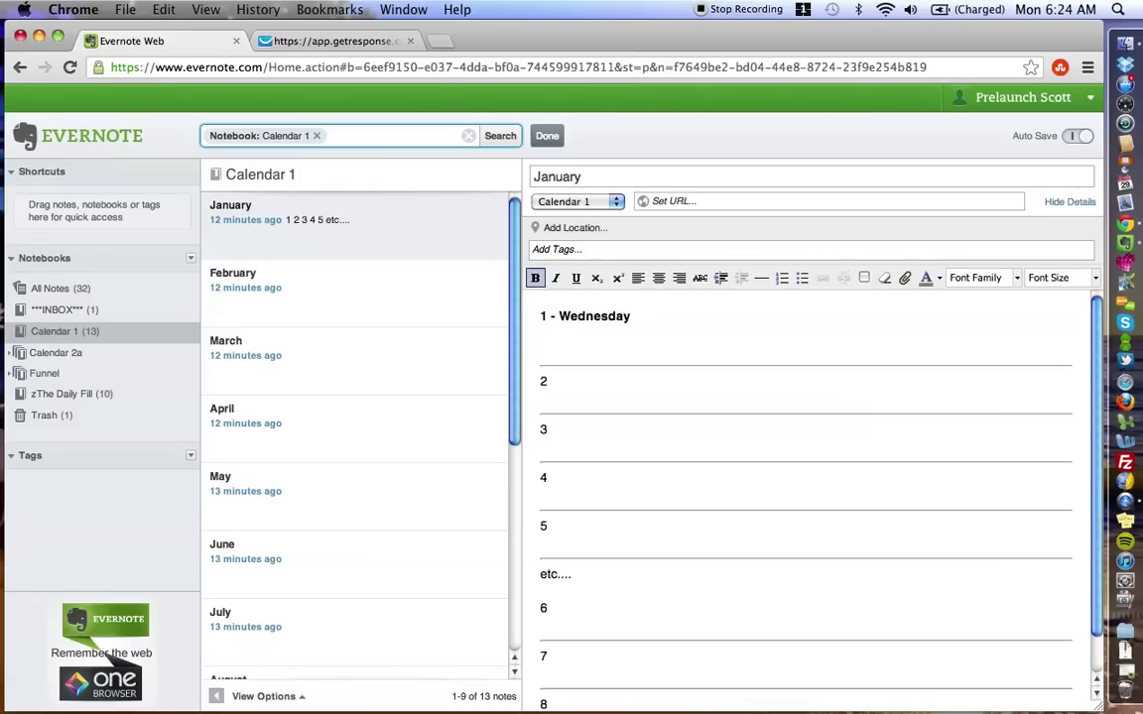
- List 'Play with the kids' and 'Meeting with John at 9AM at SBUX' under day 1, then save
{"action": "key", "text": "Return"}
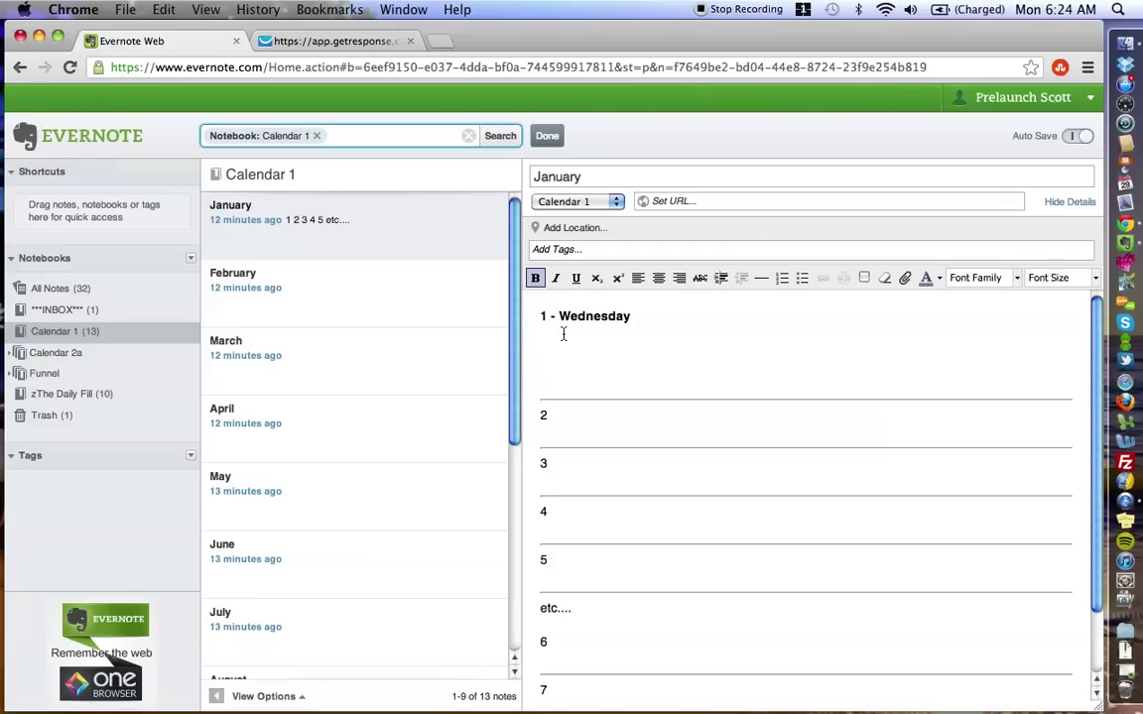
{"action": "type", "text": "Play"}
{"action": "type", "text": " with the kids"}
{"action": "key", "text": "Return"}
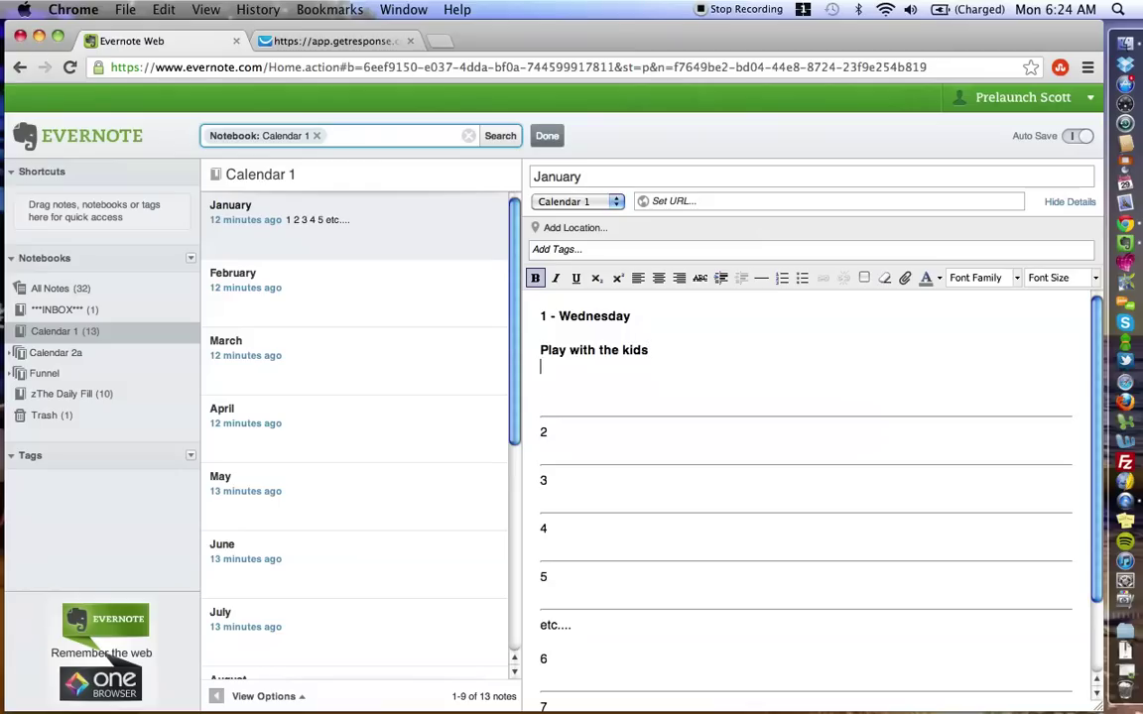
{"action": "type", "text": "Meeting with "}
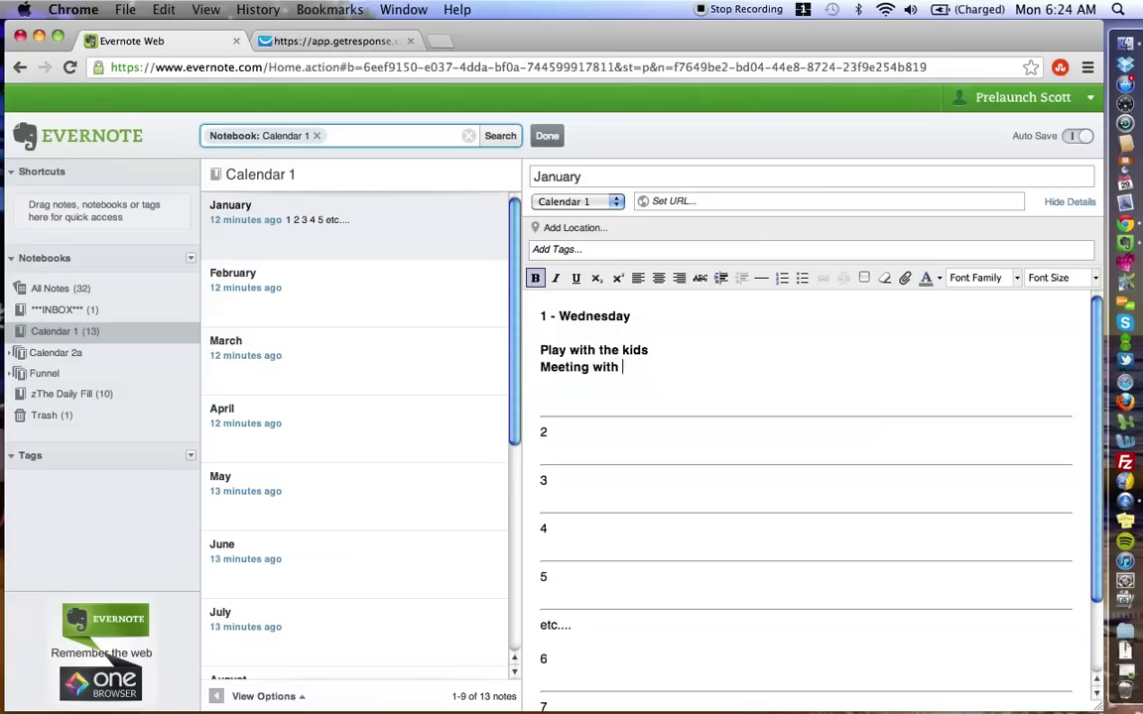
{"action": "type", "text": "John at 9"}
{"action": "type", "text": "AM"}
{"action": "type", "text": " at SB"}
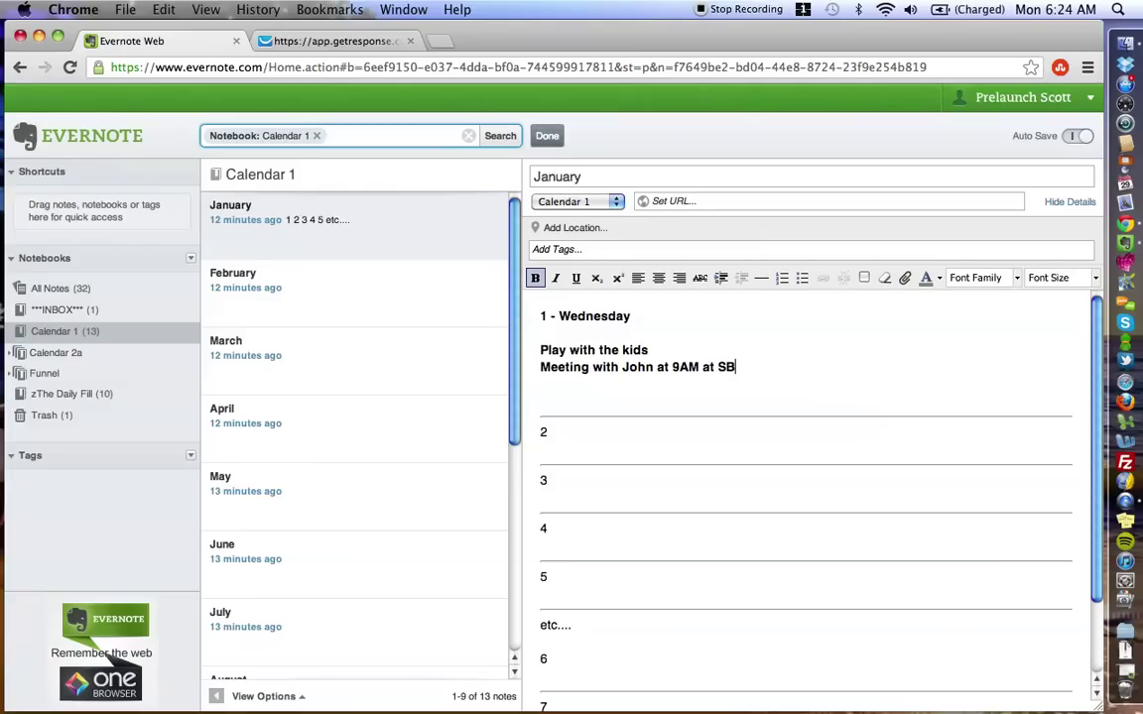
{"action": "type", "text": "UX"}
{"action": "left_click", "coordinate": [545, 136]}
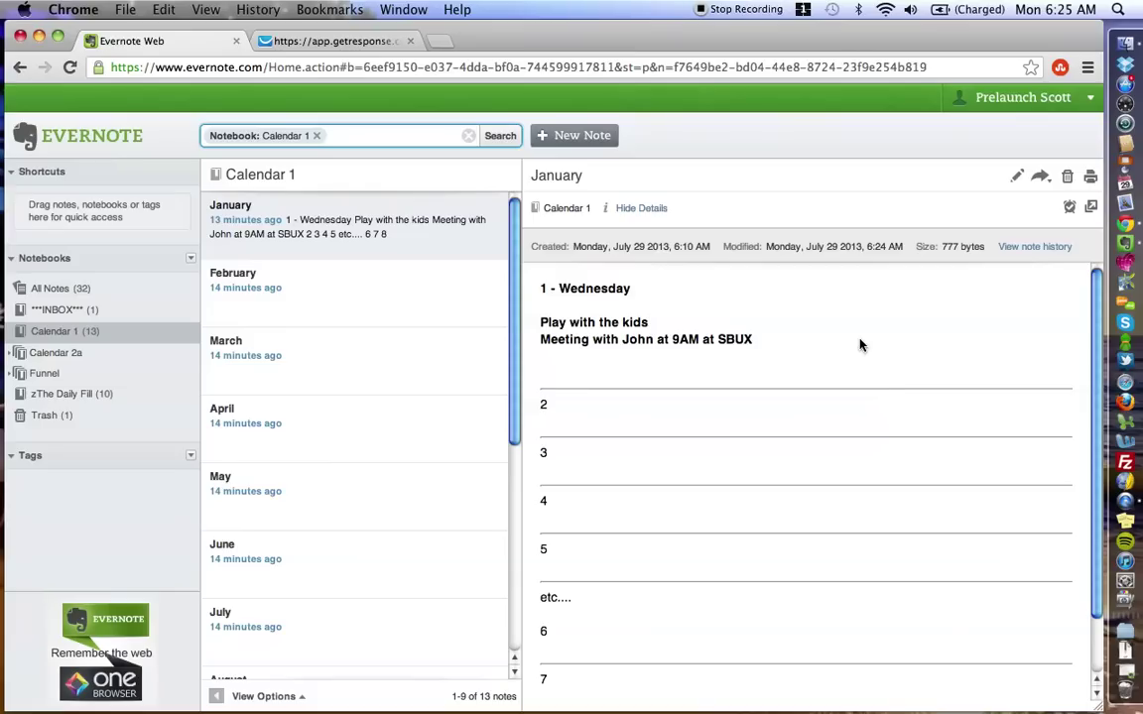
- Add a reminder to the January note, answer the reminder email prompt, and open the February note
{"action": "left_click", "coordinate": [1070, 211]}
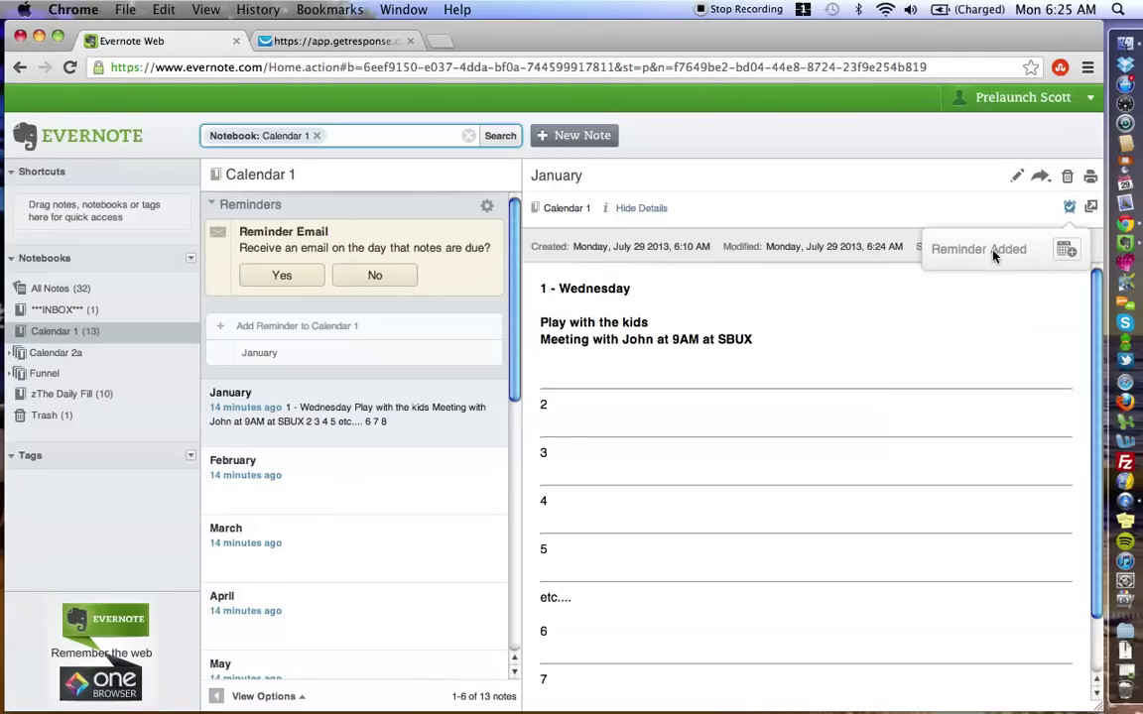
{"action": "left_click", "coordinate": [1068, 251]}
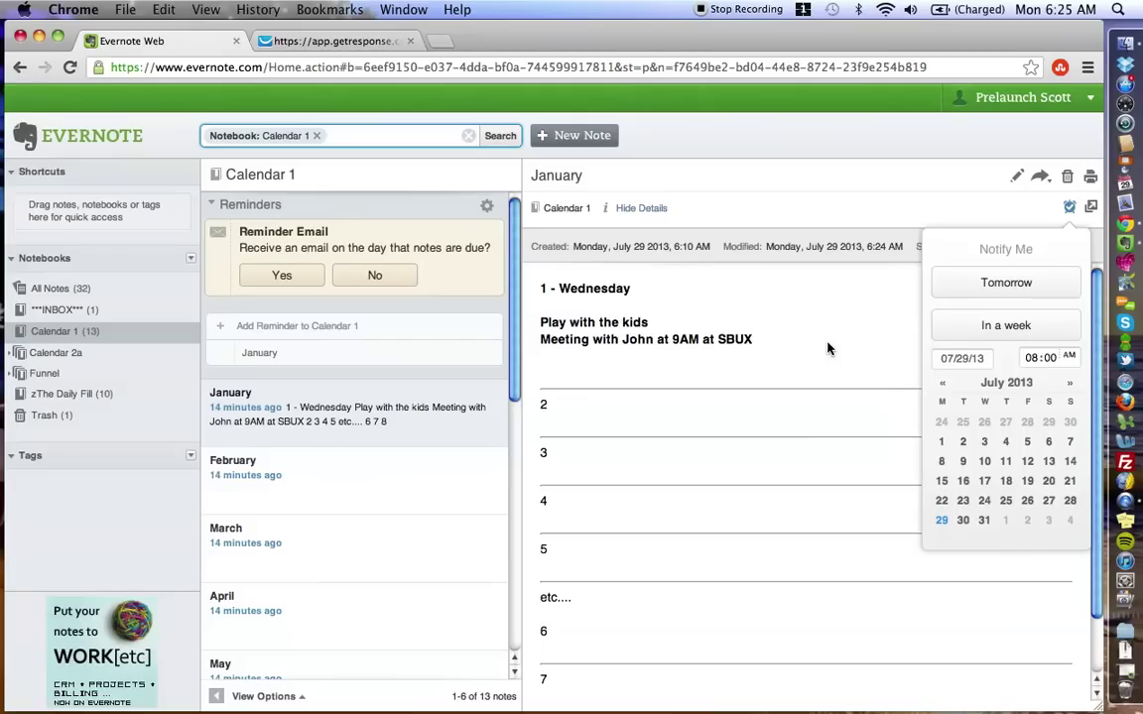
{"action": "left_click", "coordinate": [1069, 205]}
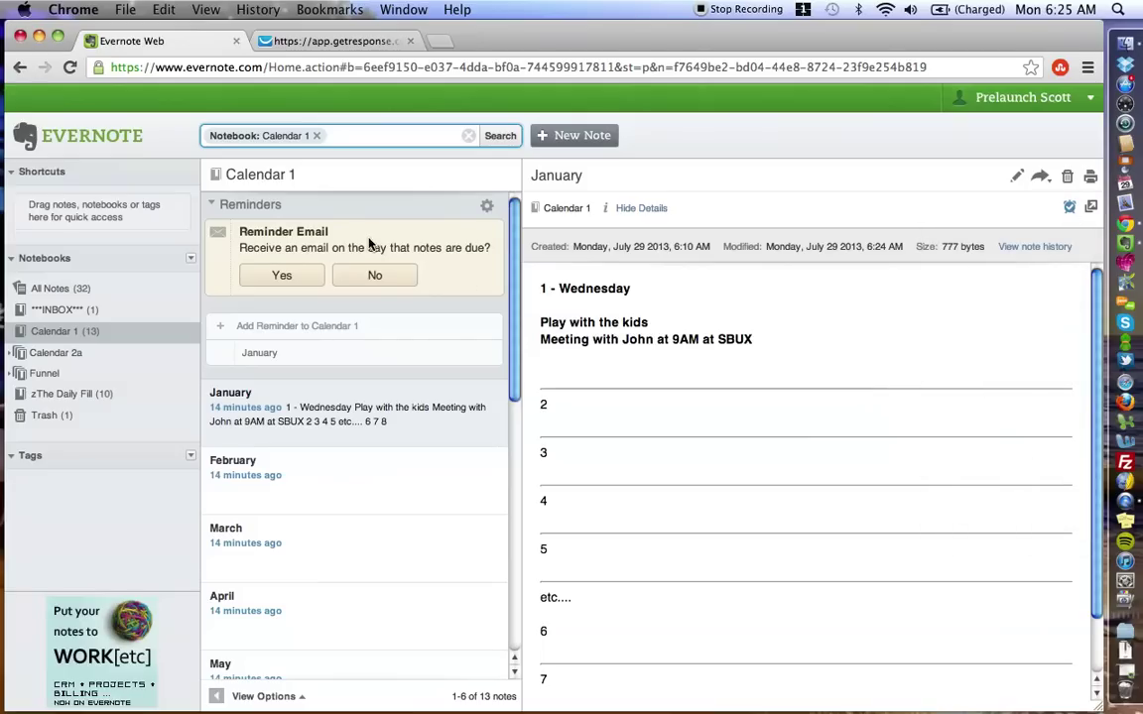
{"action": "left_click", "coordinate": [374, 275]}
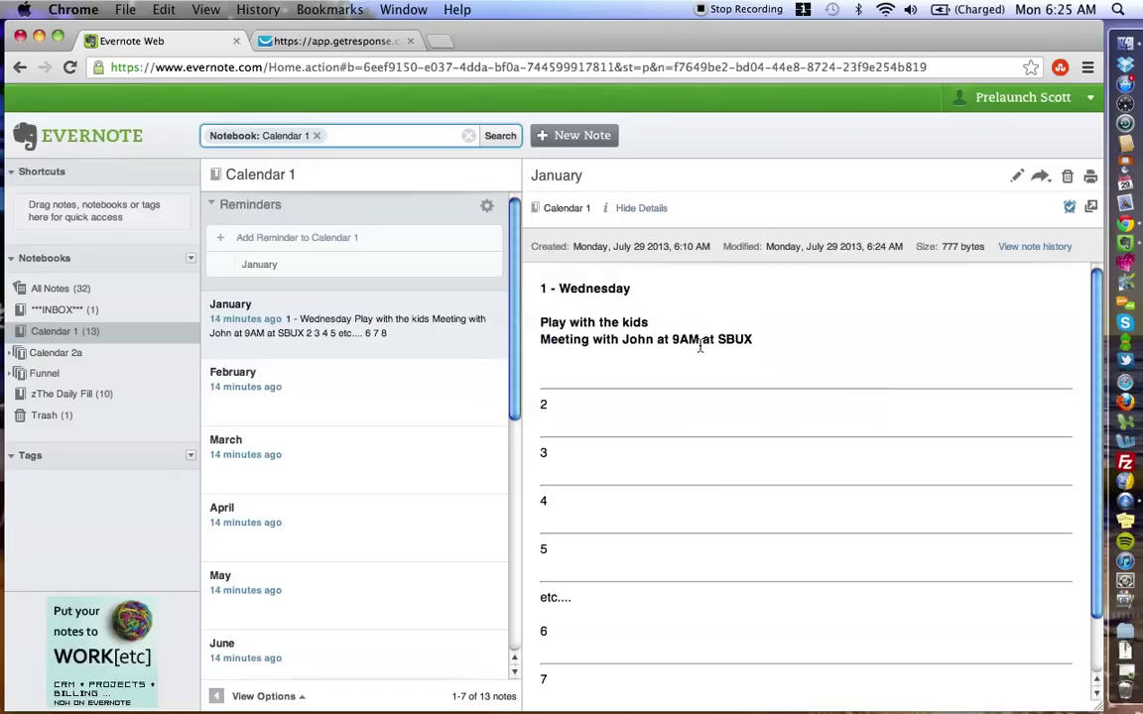
{"action": "left_click_drag", "start_coordinate": [730, 355], "coordinate": [539, 283]}
{"action": "left_click", "coordinate": [258, 379]}
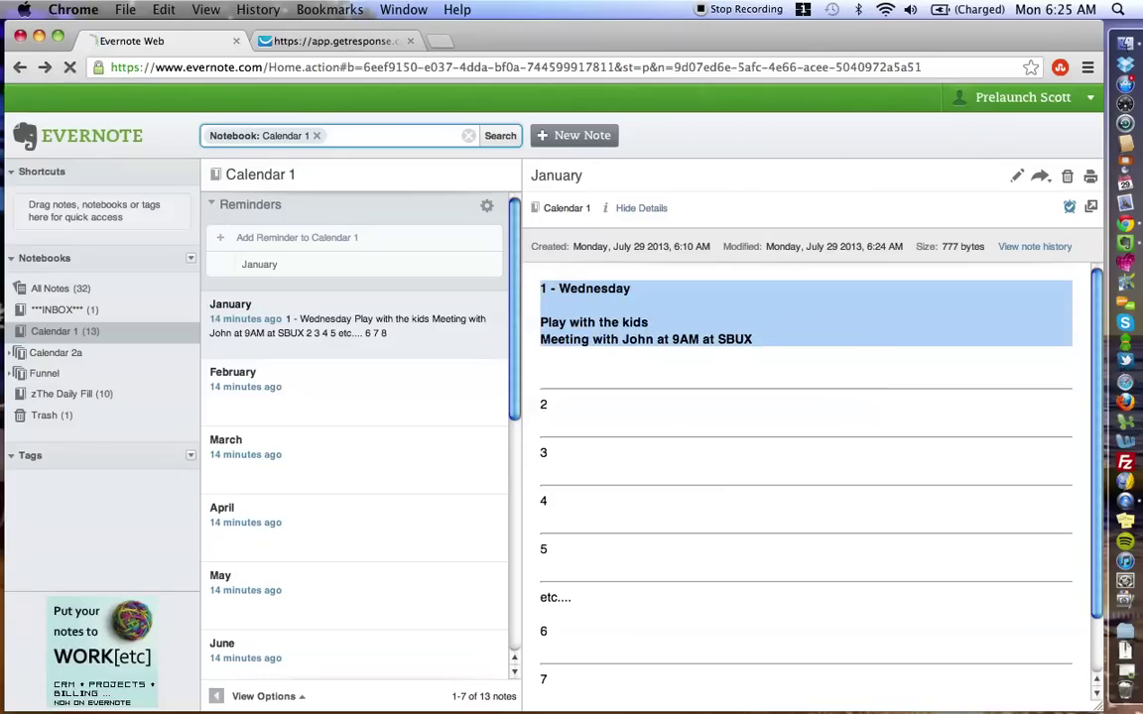
- Reopen the January note and delete its day-1 entries and the divider above day 2
{"action": "left_click", "coordinate": [421, 345]}
{"action": "left_click", "coordinate": [1019, 177]}
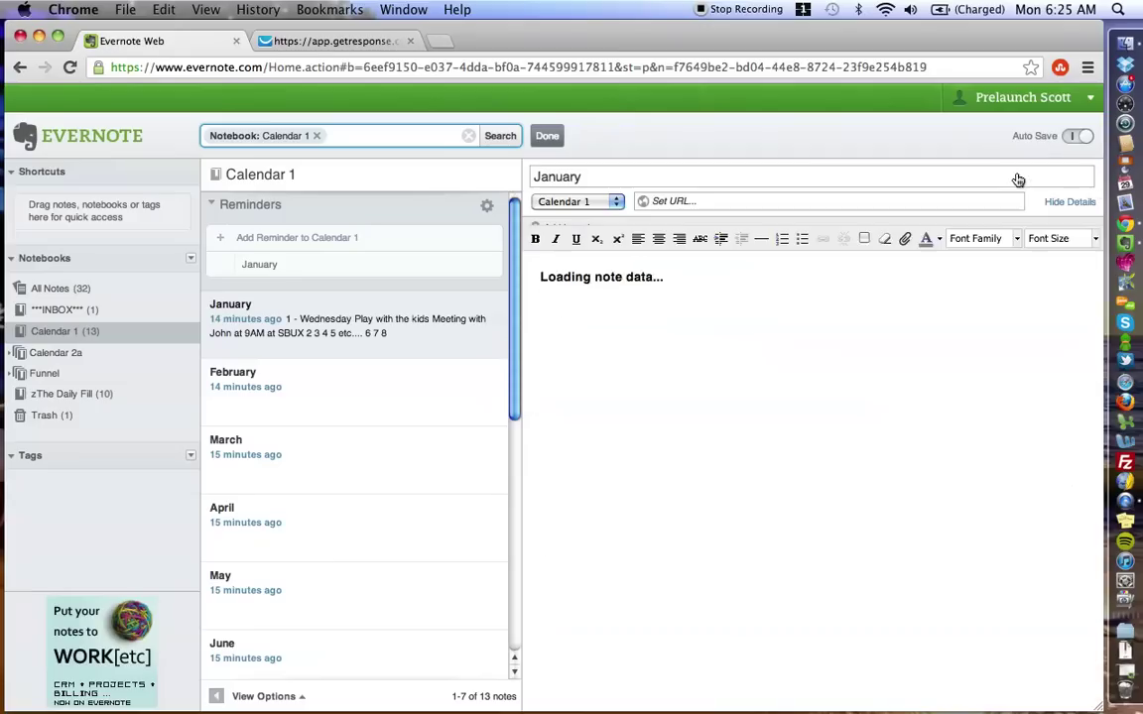
{"action": "left_click_drag", "start_coordinate": [753, 368], "coordinate": [550, 308]}
{"action": "key", "text": "BackSpace"}
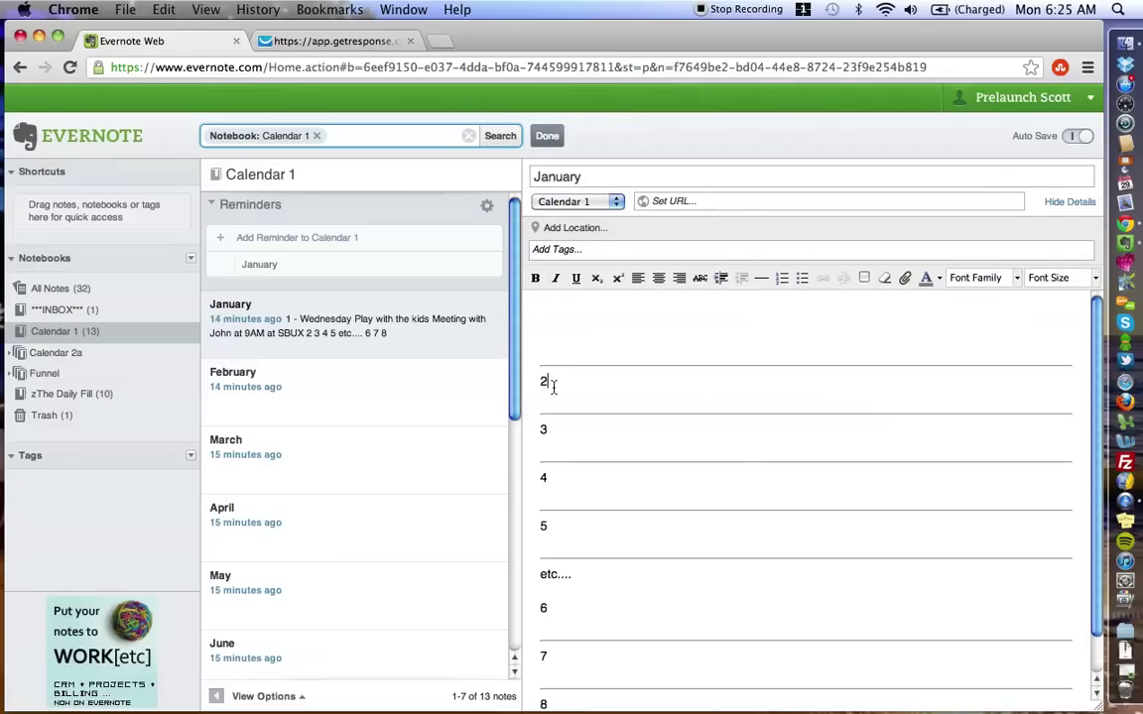
{"action": "left_click", "coordinate": [553, 386]}
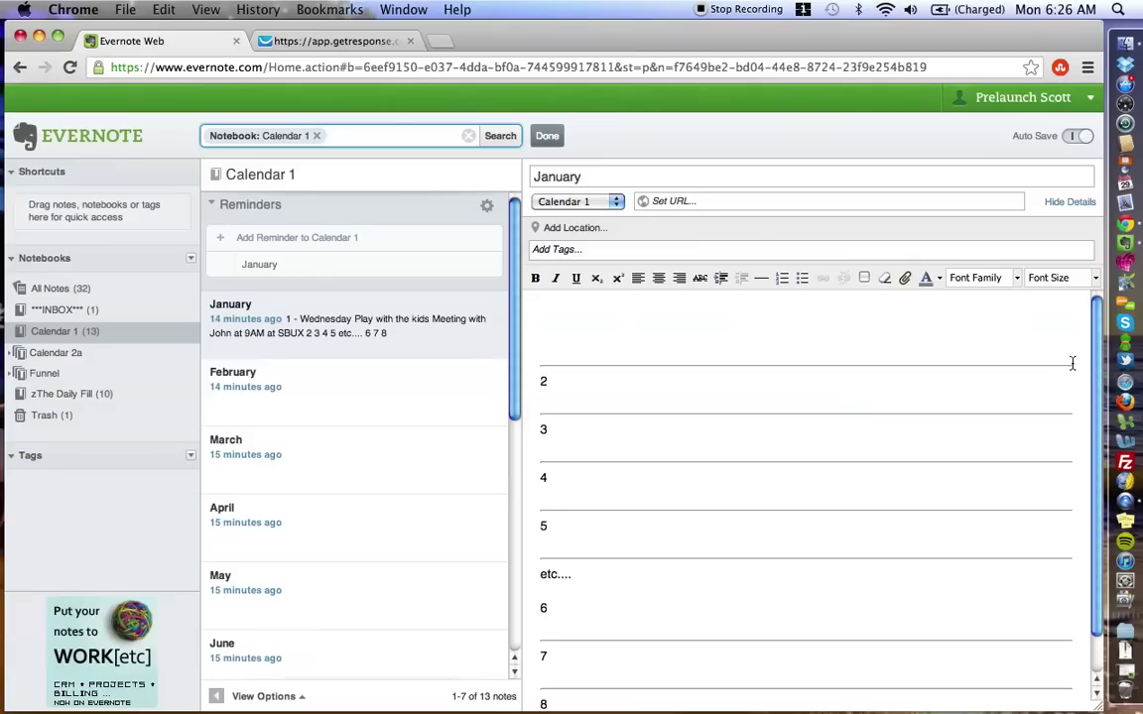
{"action": "key", "text": "BackSpace"}
{"action": "key", "text": "BackSpace"}
{"action": "key", "text": "BackSpace"}
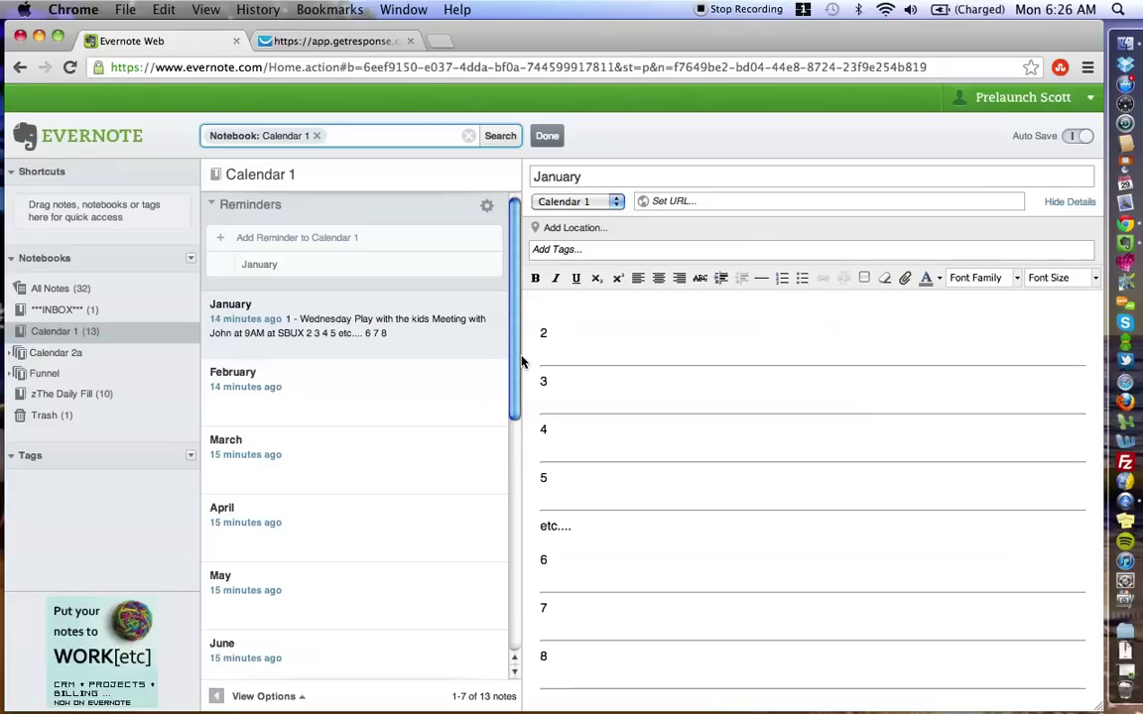
- Save the January note, clear its old reminder and add a new one
{"action": "left_click", "coordinate": [548, 135]}
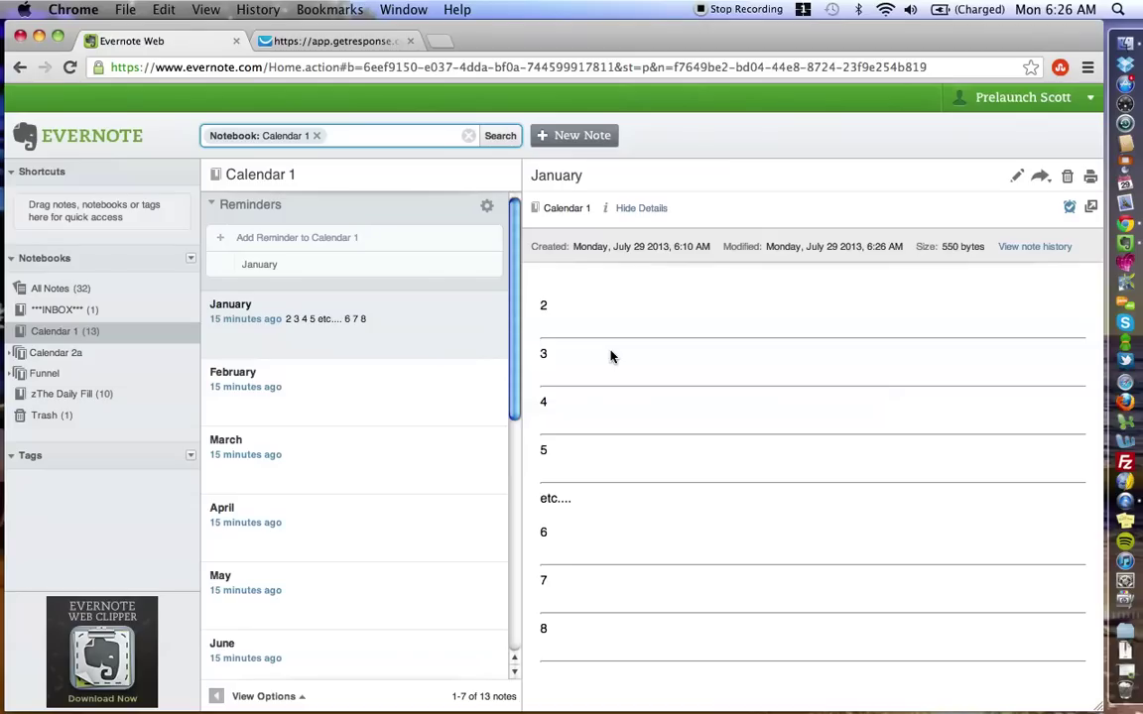
{"action": "left_click", "coordinate": [1072, 210]}
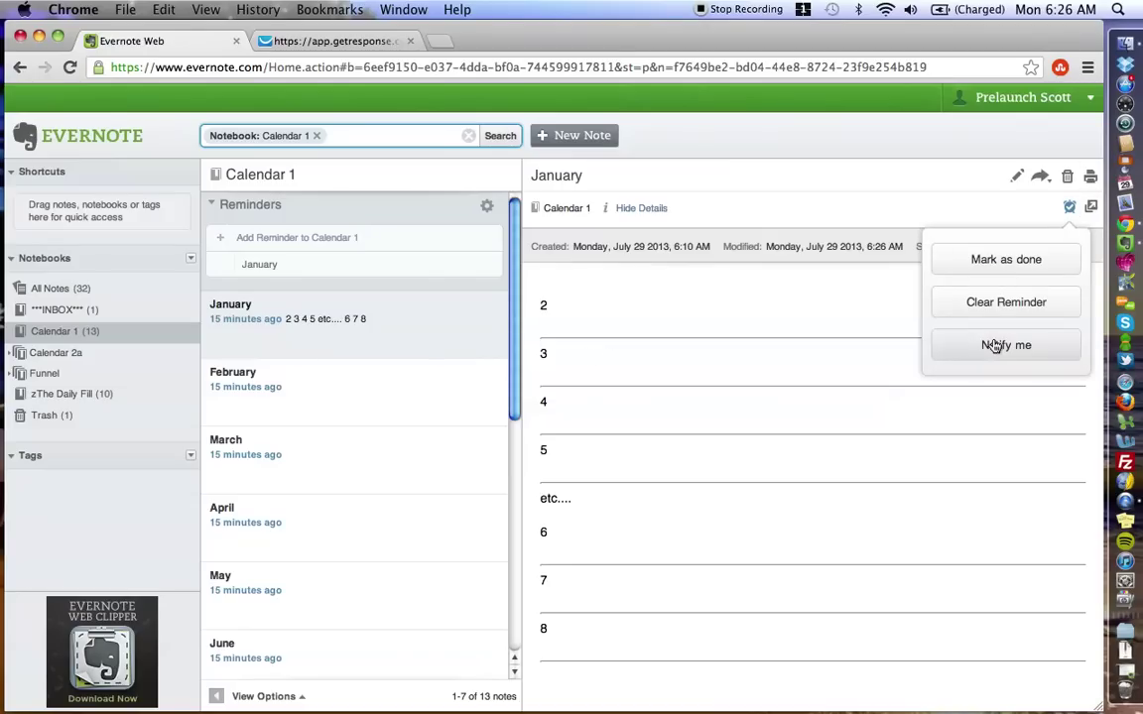
{"action": "left_click", "coordinate": [1005, 304]}
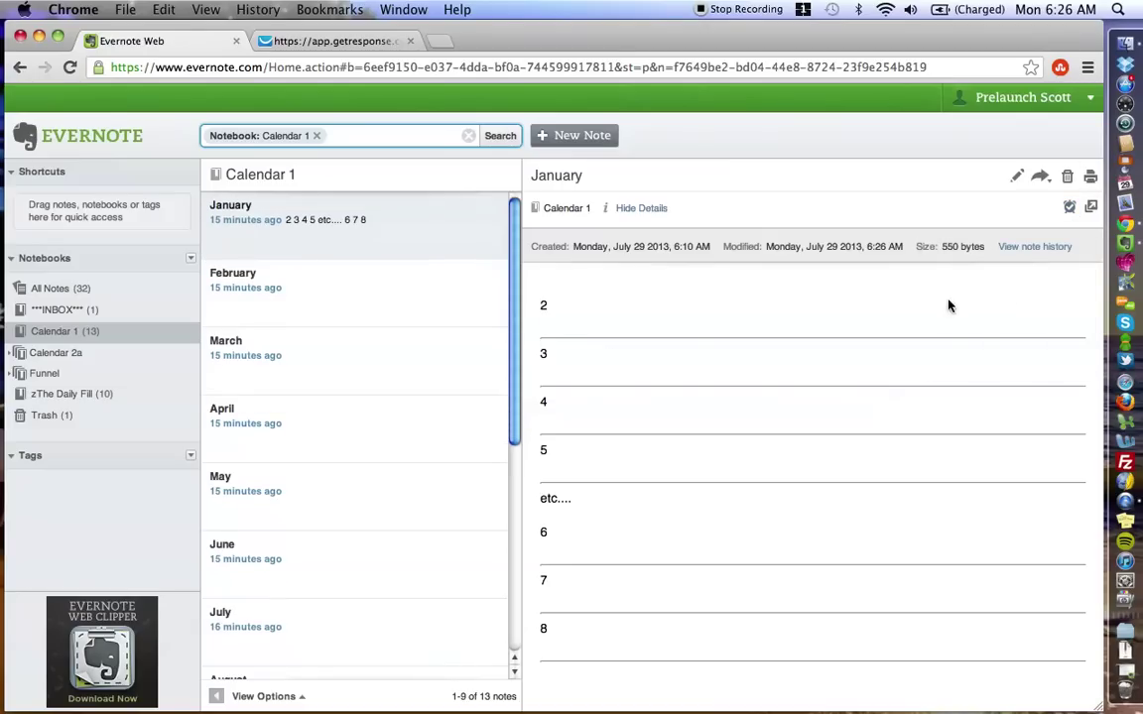
{"action": "left_click", "coordinate": [1070, 206]}
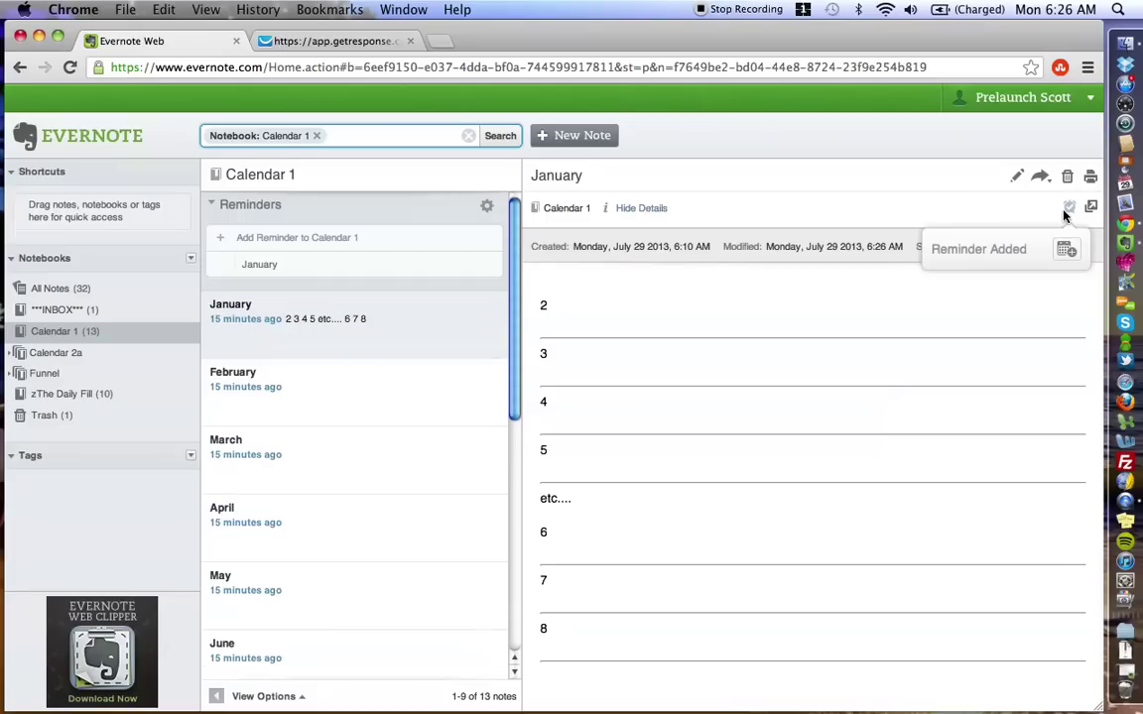
{"action": "left_click", "coordinate": [1067, 251]}
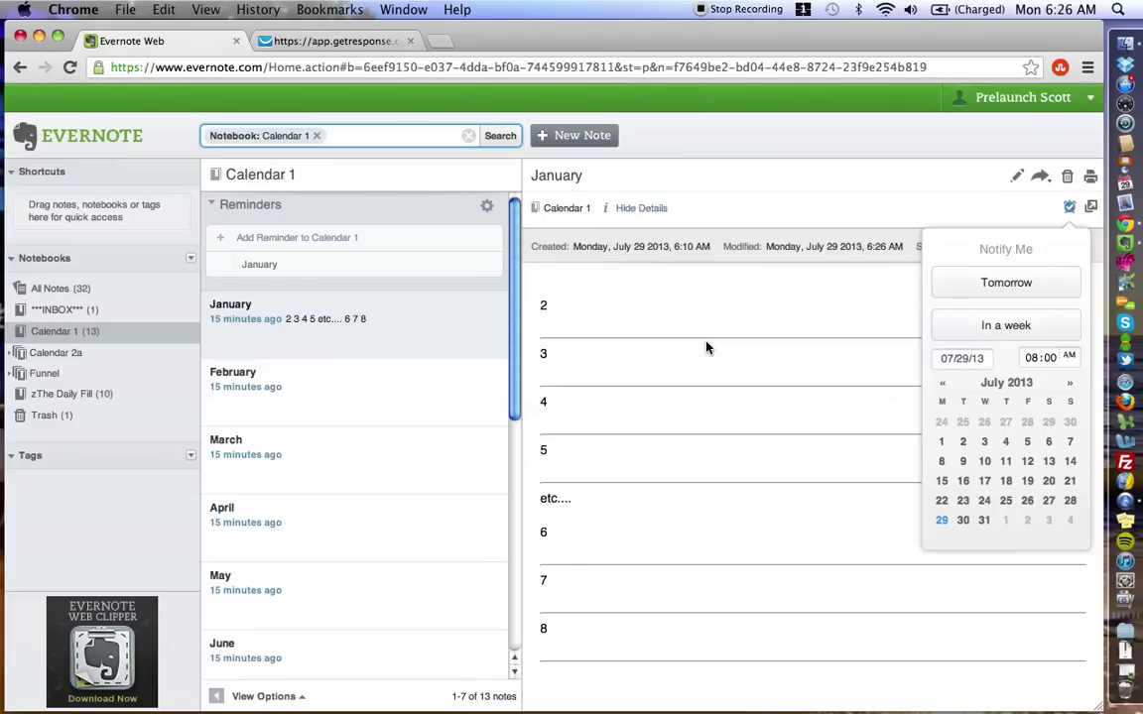
{"action": "left_click", "coordinate": [562, 314]}
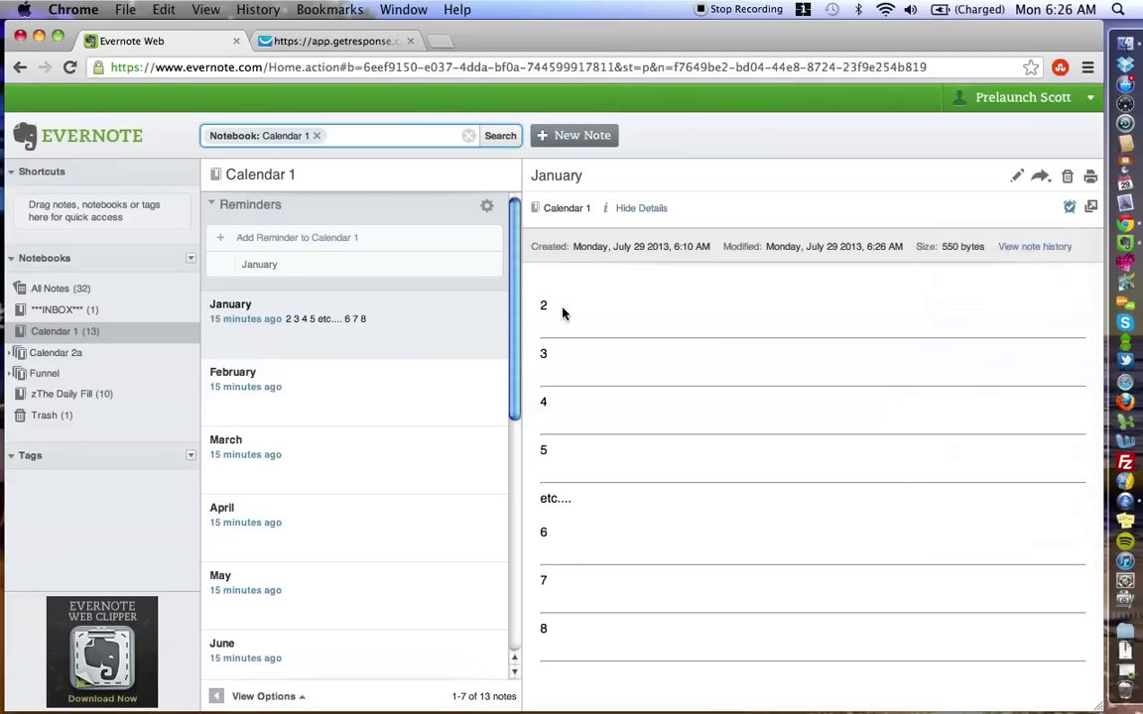
- Clear and re-add the January reminder, bringing up its Notify Me date calendar
{"action": "left_click", "coordinate": [1070, 206]}
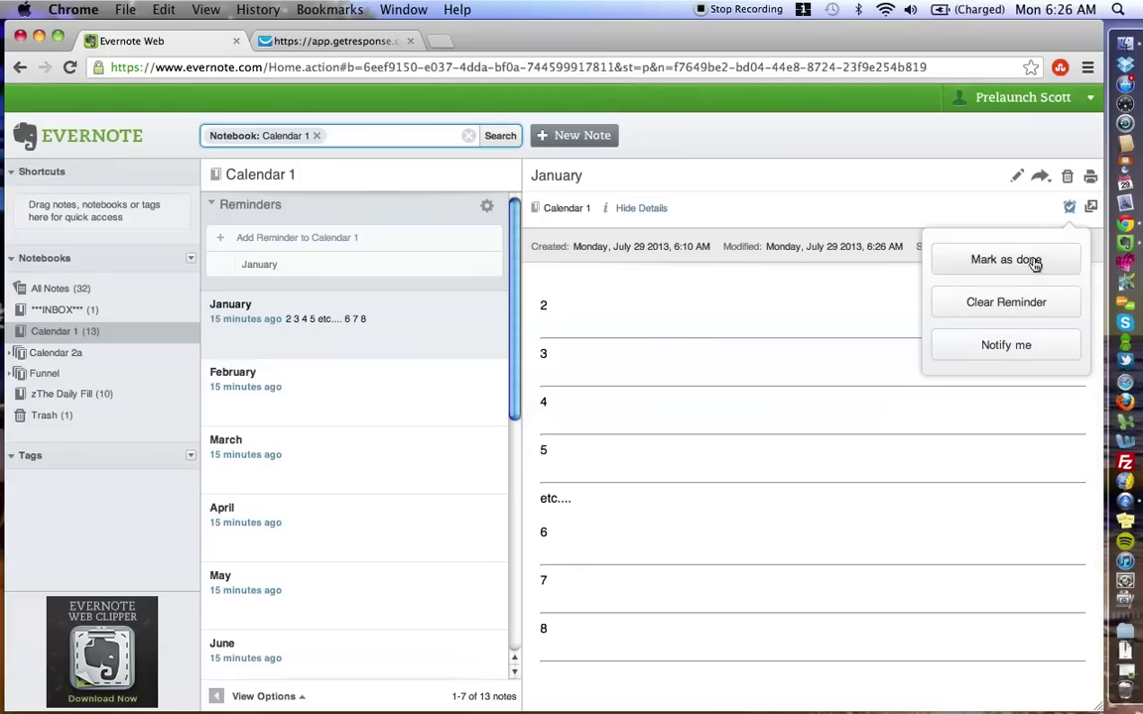
{"action": "left_click", "coordinate": [1022, 306]}
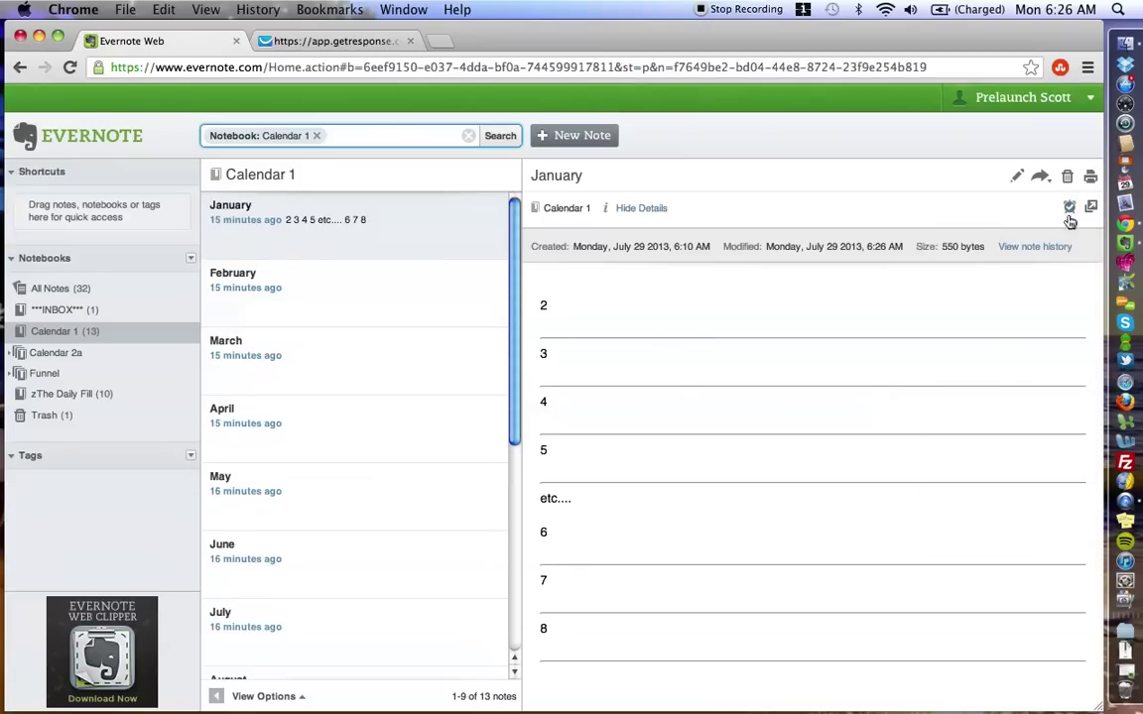
{"action": "left_click", "coordinate": [1070, 208]}
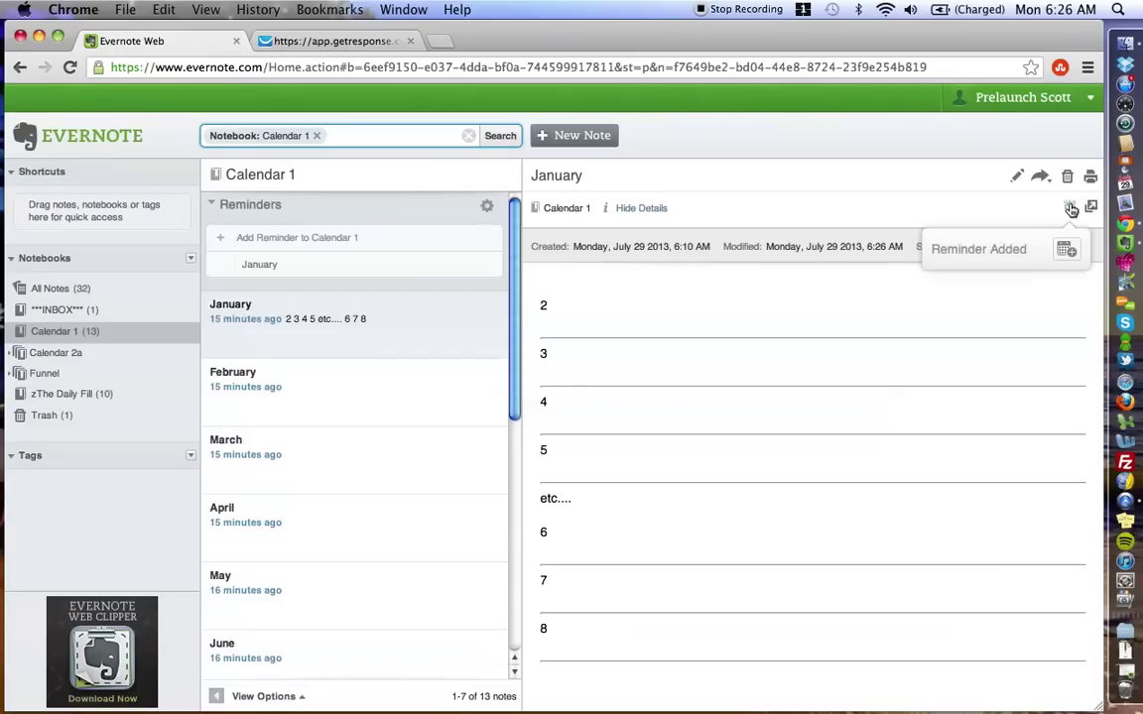
{"action": "left_click", "coordinate": [1068, 251]}
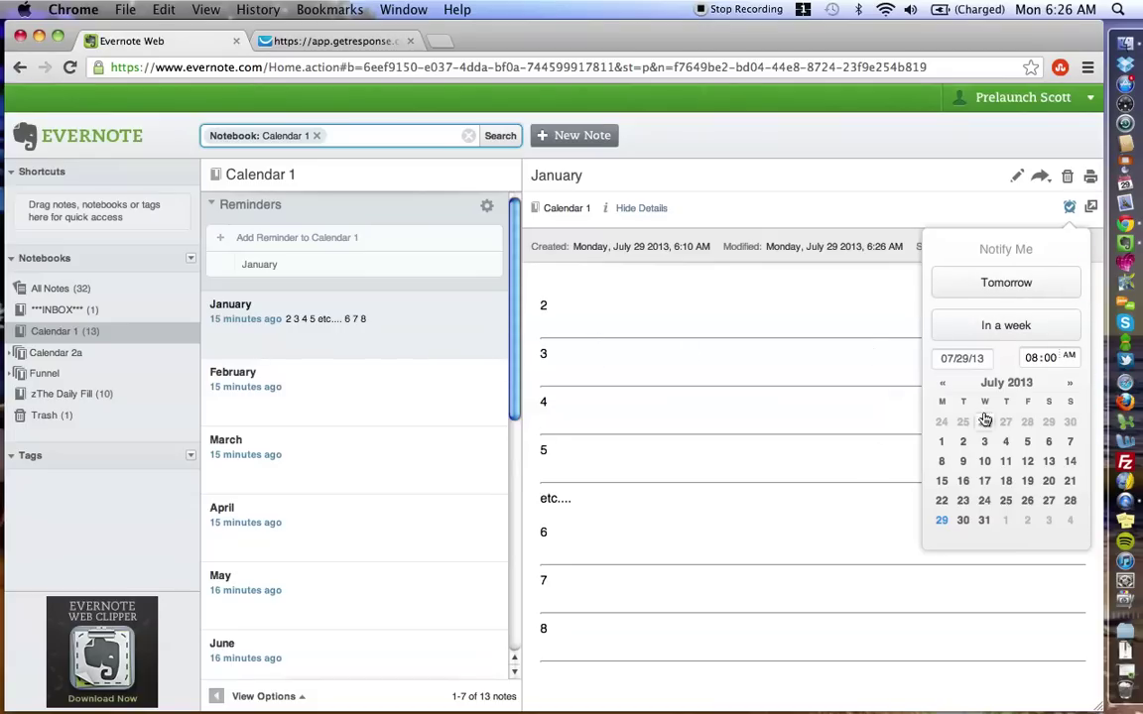
- Set the January reminder to 7/4/13 and mark it done in the reminders list
{"action": "left_click", "coordinate": [1009, 443]}
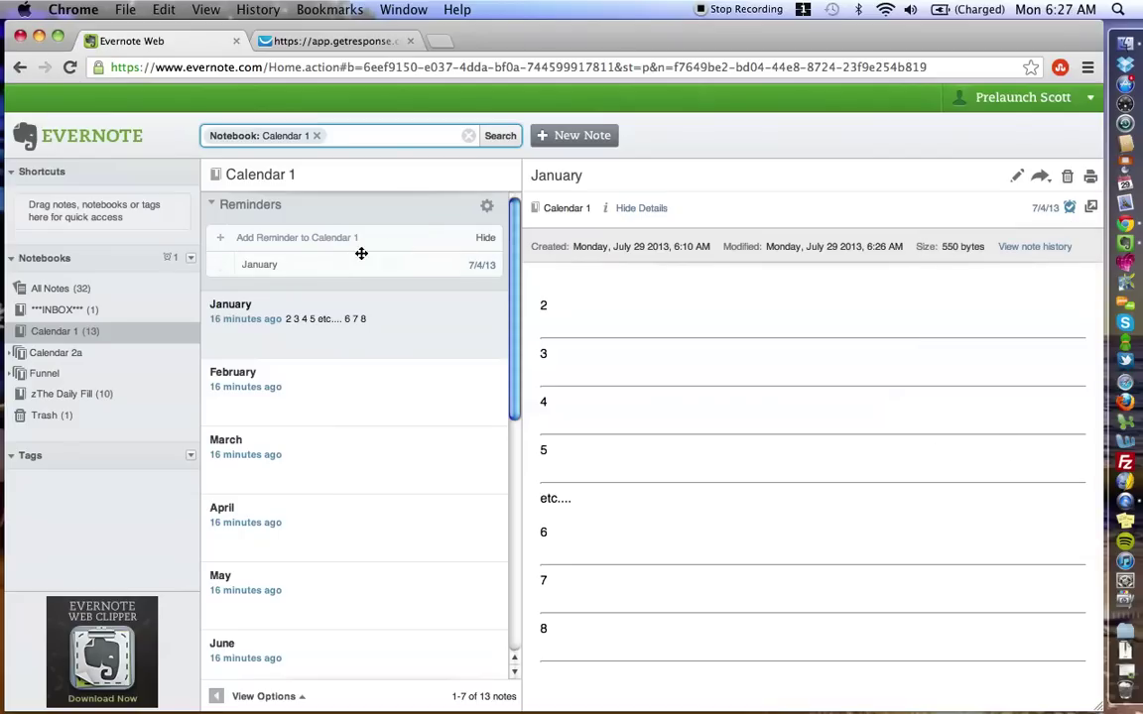
{"action": "left_click", "coordinate": [220, 264]}
{"action": "left_click", "coordinate": [487, 207]}
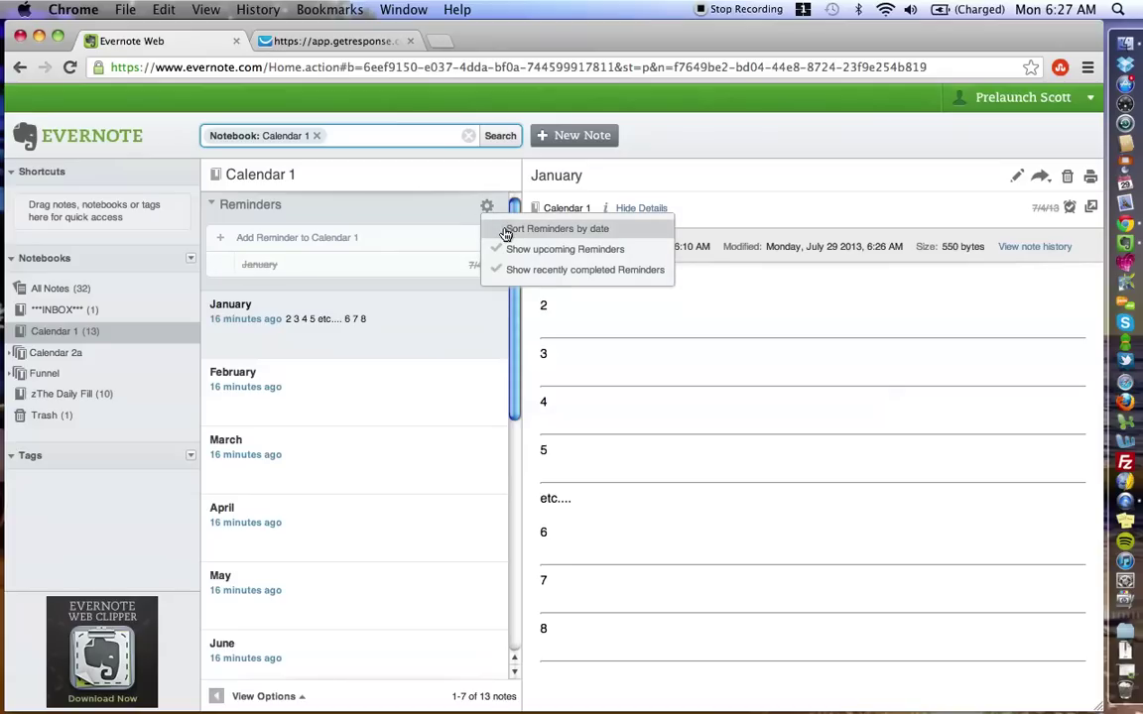
{"action": "left_click", "coordinate": [486, 207]}
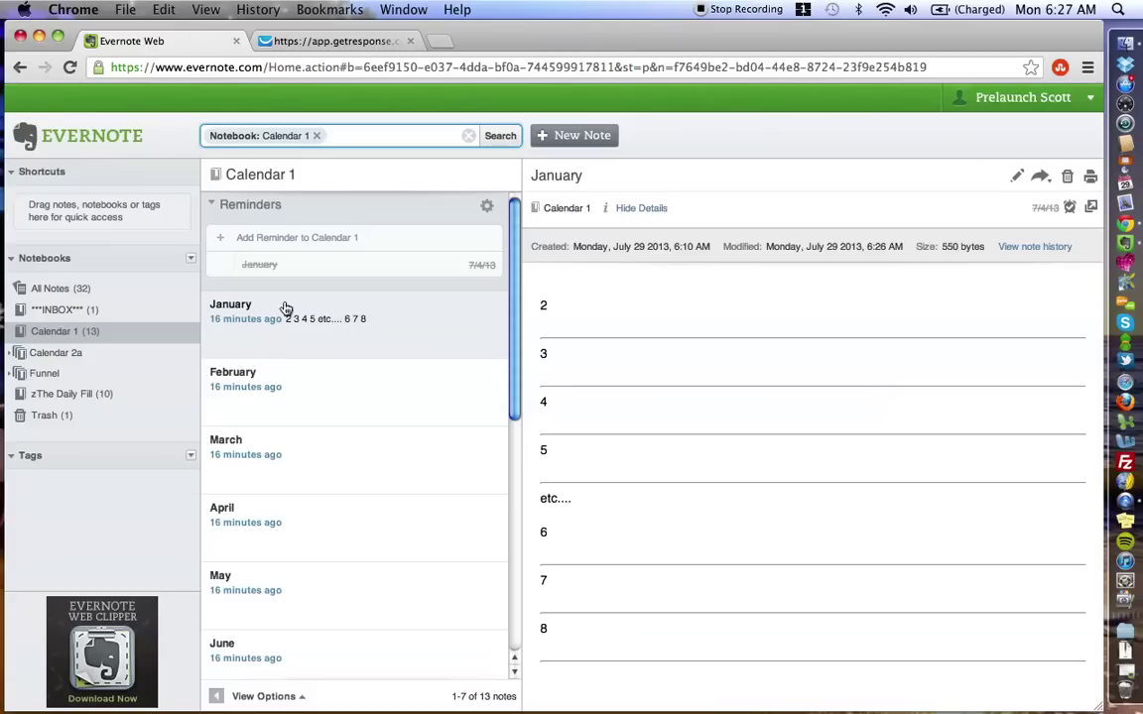
{"action": "scroll", "coordinate": [344, 329], "scroll_direction": "down", "scroll_amount": 1}
{"action": "scroll", "coordinate": [345, 330], "scroll_direction": "up", "scroll_amount": 1}
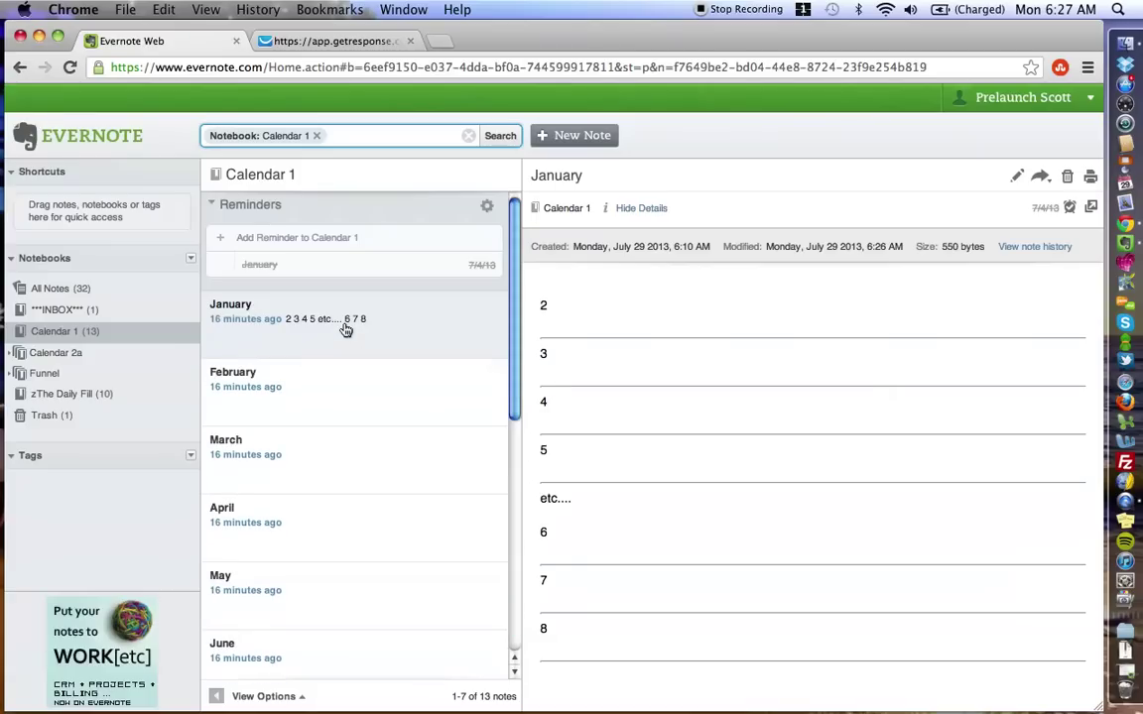
- Expand the Calendar 2a stack, then return to Calendar 1 and hide the completed January reminder
{"action": "left_click", "coordinate": [13, 353]}
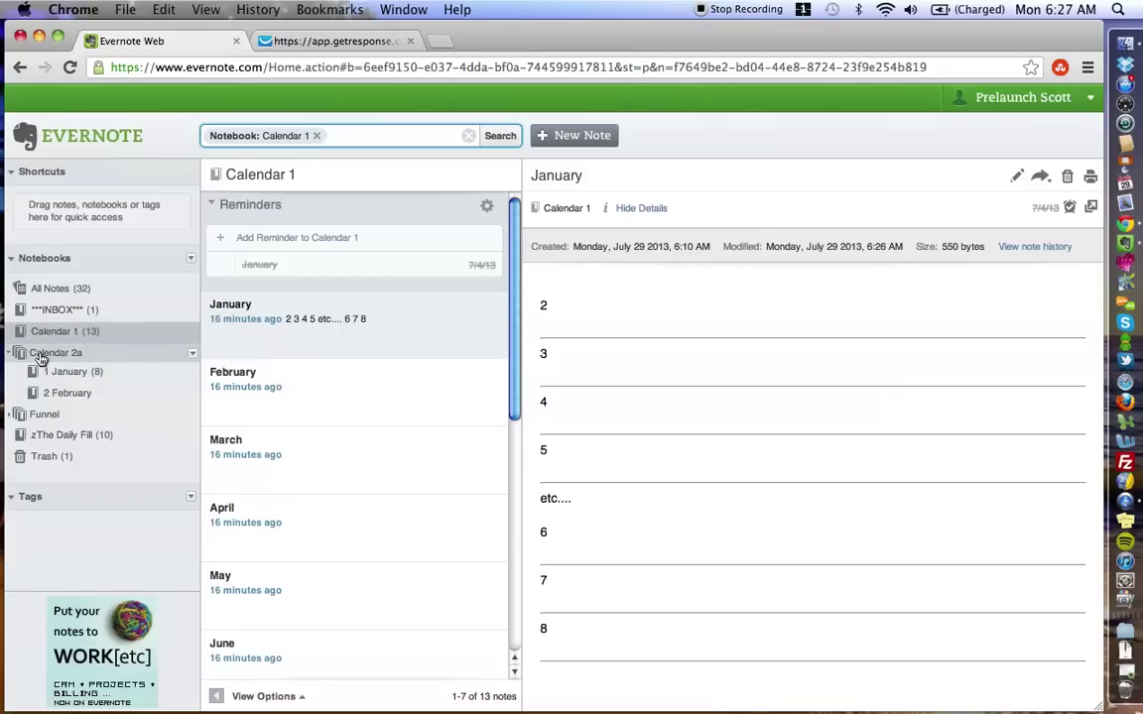
{"action": "left_click", "coordinate": [40, 356]}
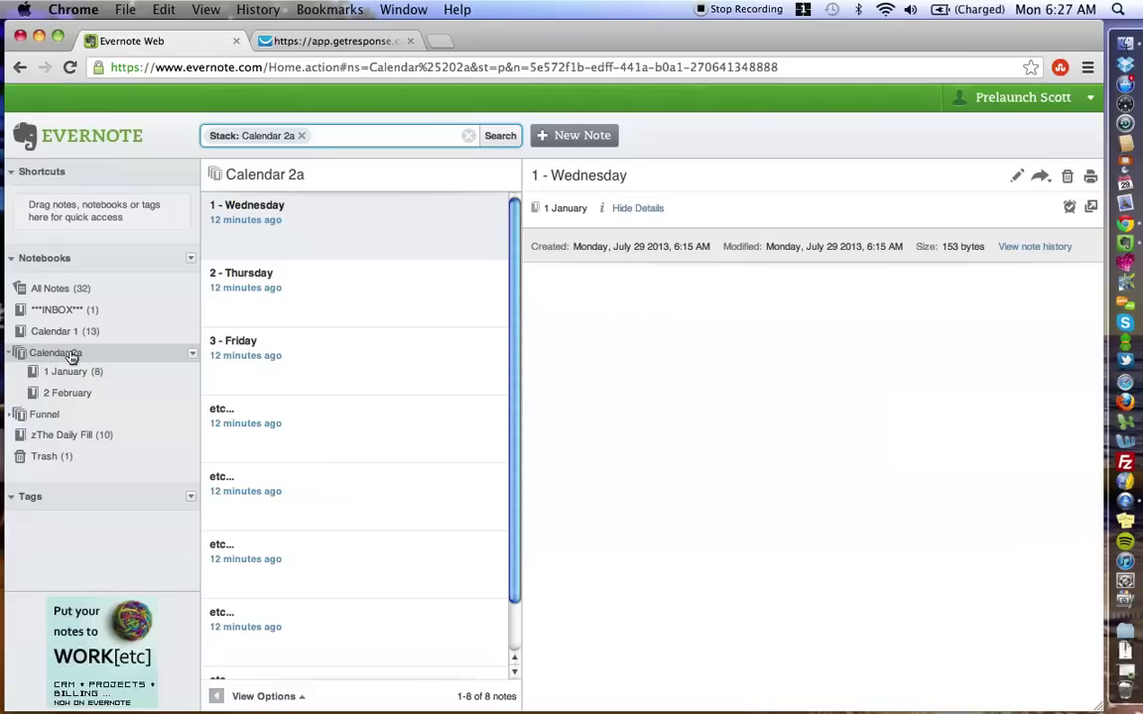
{"action": "left_click", "coordinate": [54, 331]}
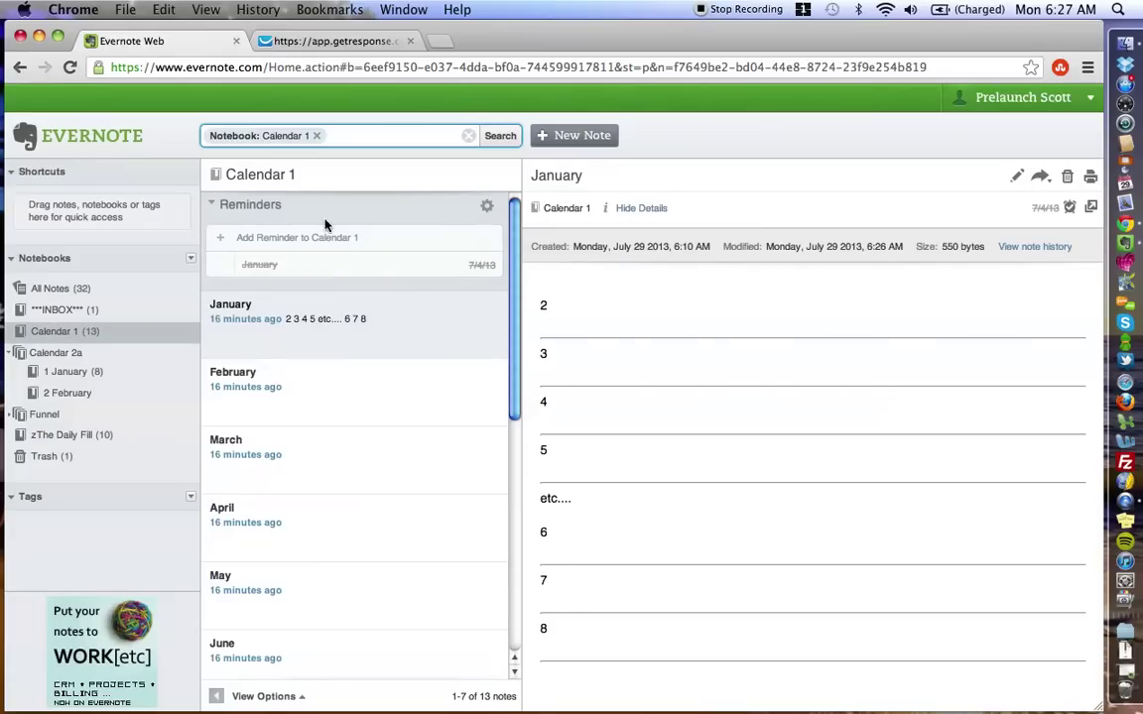
{"action": "mouse_move", "coordinate": [357, 264]}
{"action": "left_click", "coordinate": [484, 240]}
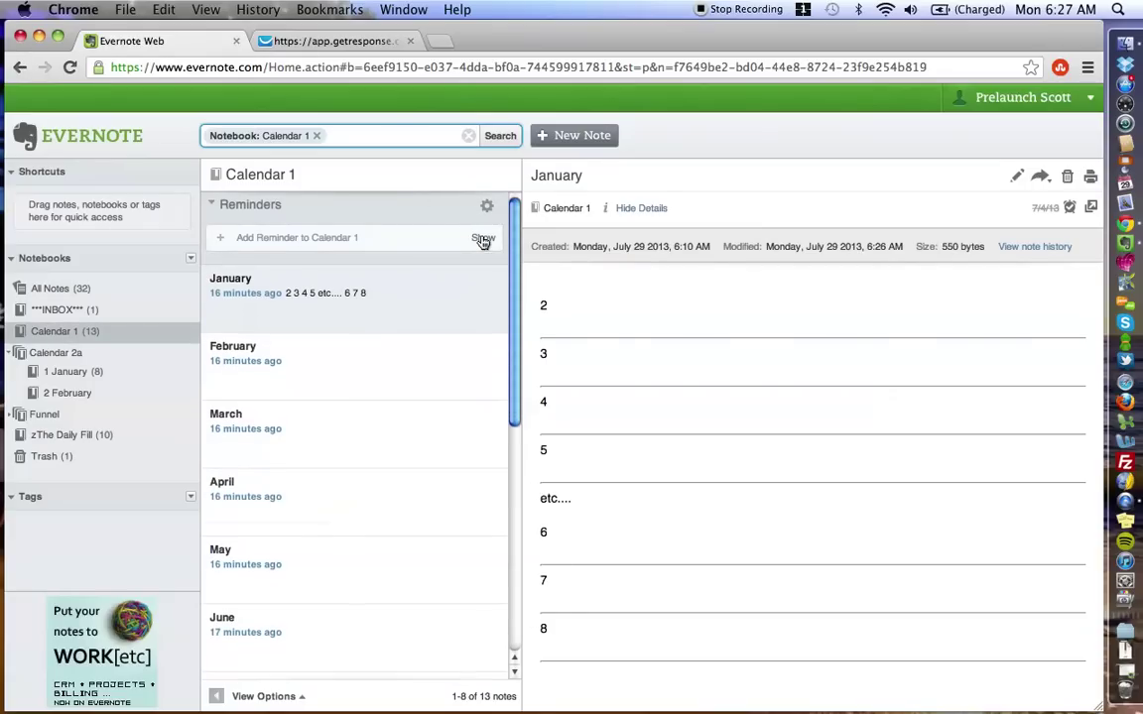
- Collapse the Reminders section, then switch between the 1 January and Calendar 1 notebooks
{"action": "left_click", "coordinate": [211, 204]}
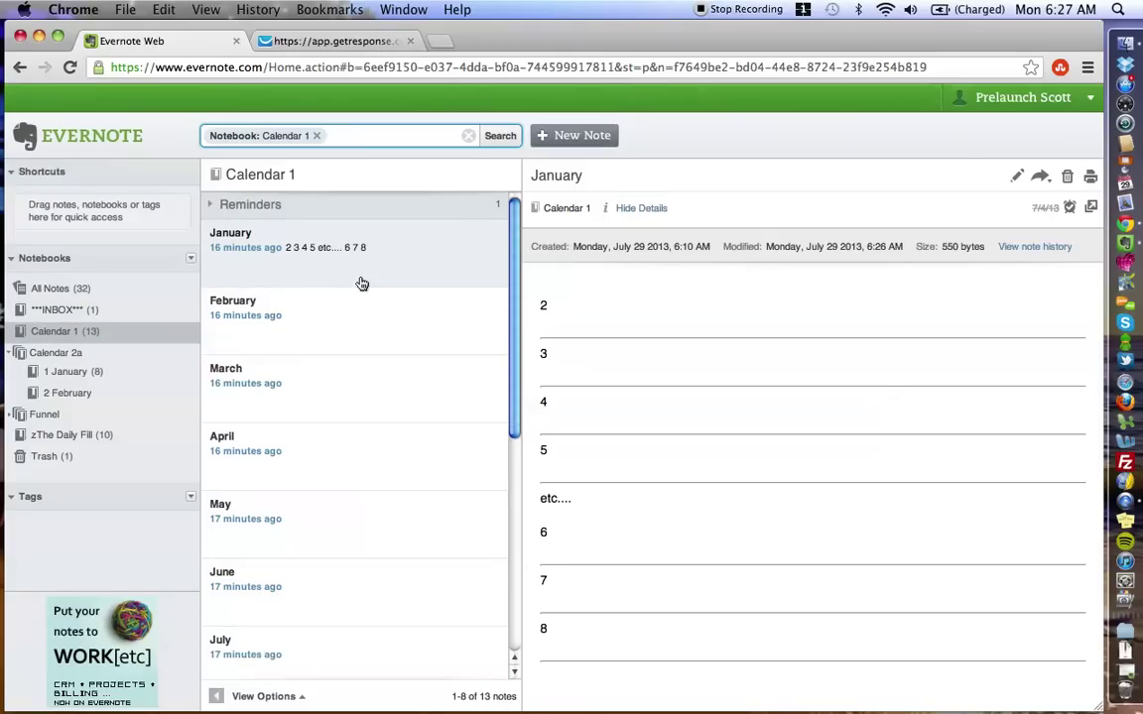
{"action": "left_click", "coordinate": [79, 375]}
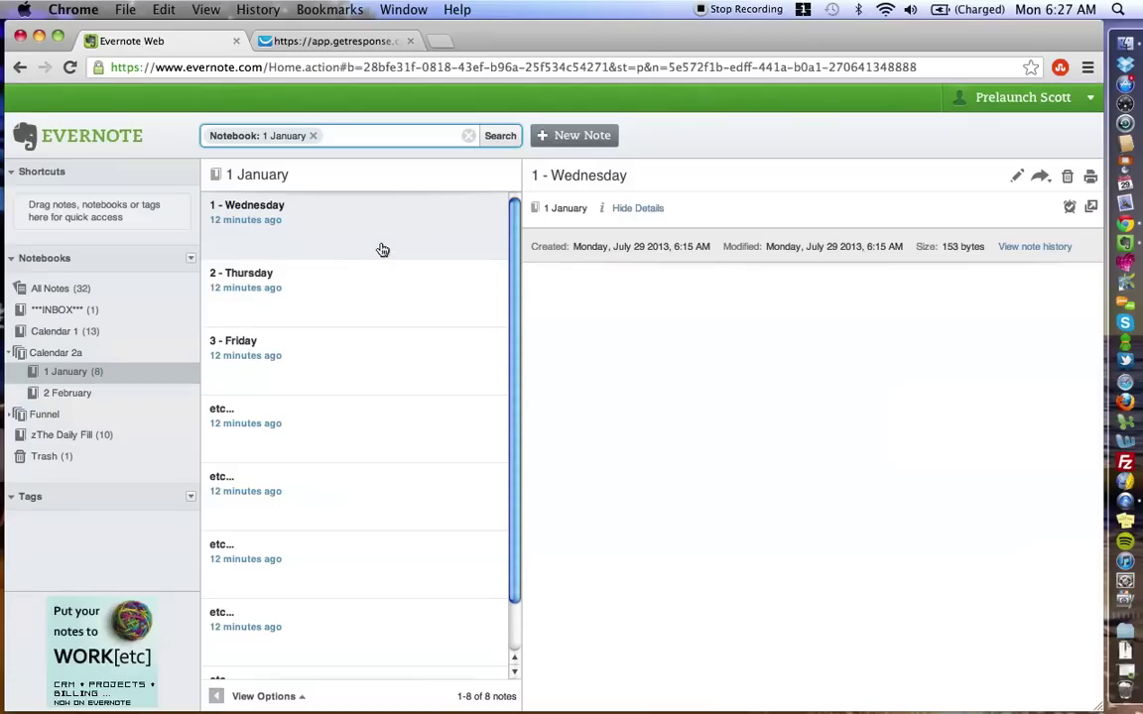
{"action": "scroll", "coordinate": [382, 248], "scroll_direction": "down", "scroll_amount": 2}
{"action": "scroll", "coordinate": [382, 249], "scroll_direction": "up", "scroll_amount": 2}
{"action": "left_click", "coordinate": [72, 330]}
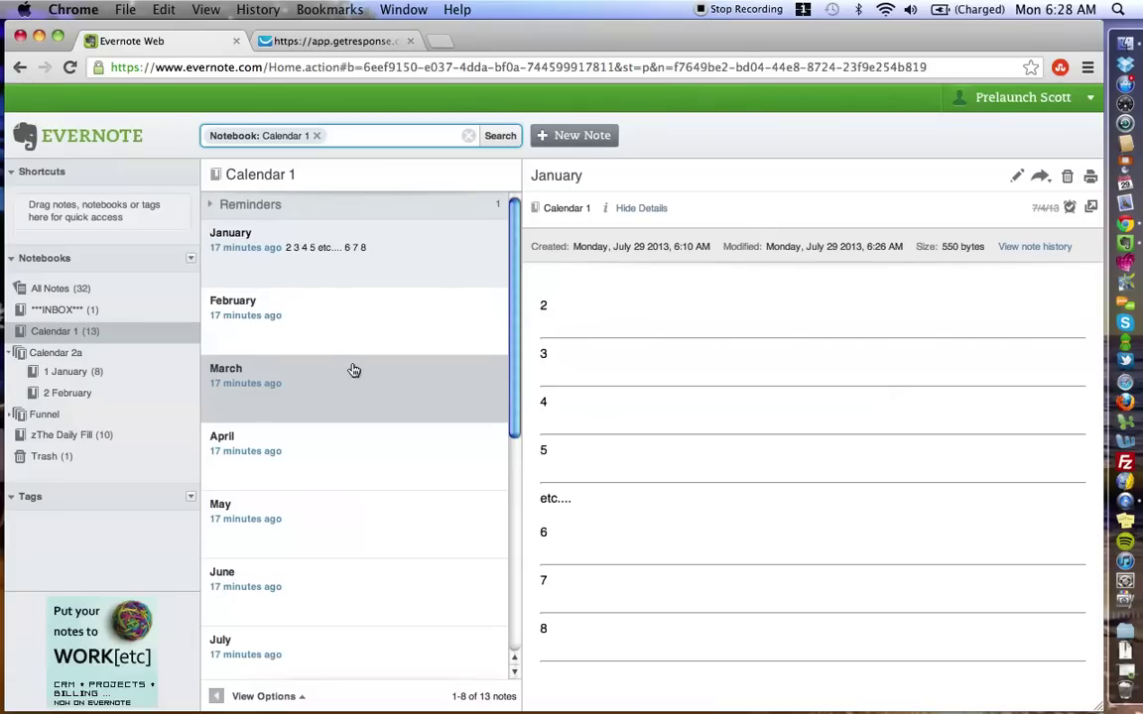
{"action": "left_click", "coordinate": [75, 373]}
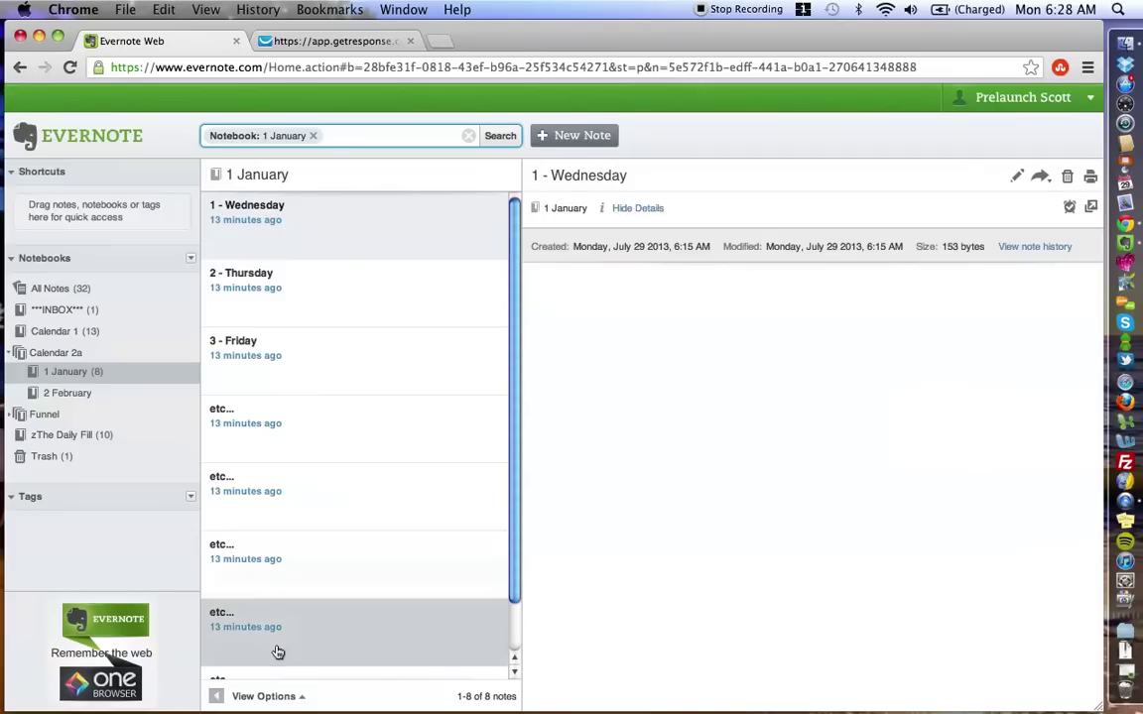
{"action": "left_click", "coordinate": [56, 332]}
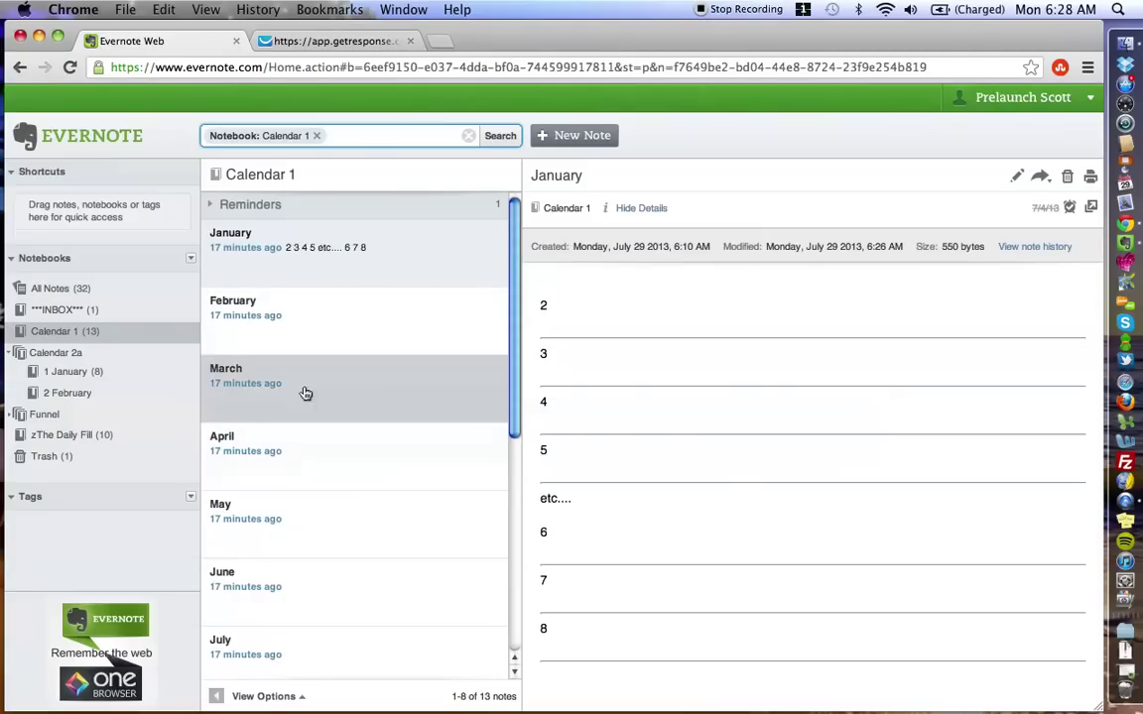
- Open Calendar 2a's '1 January' notebook to show its eight daily notes
{"action": "left_click", "coordinate": [63, 356]}
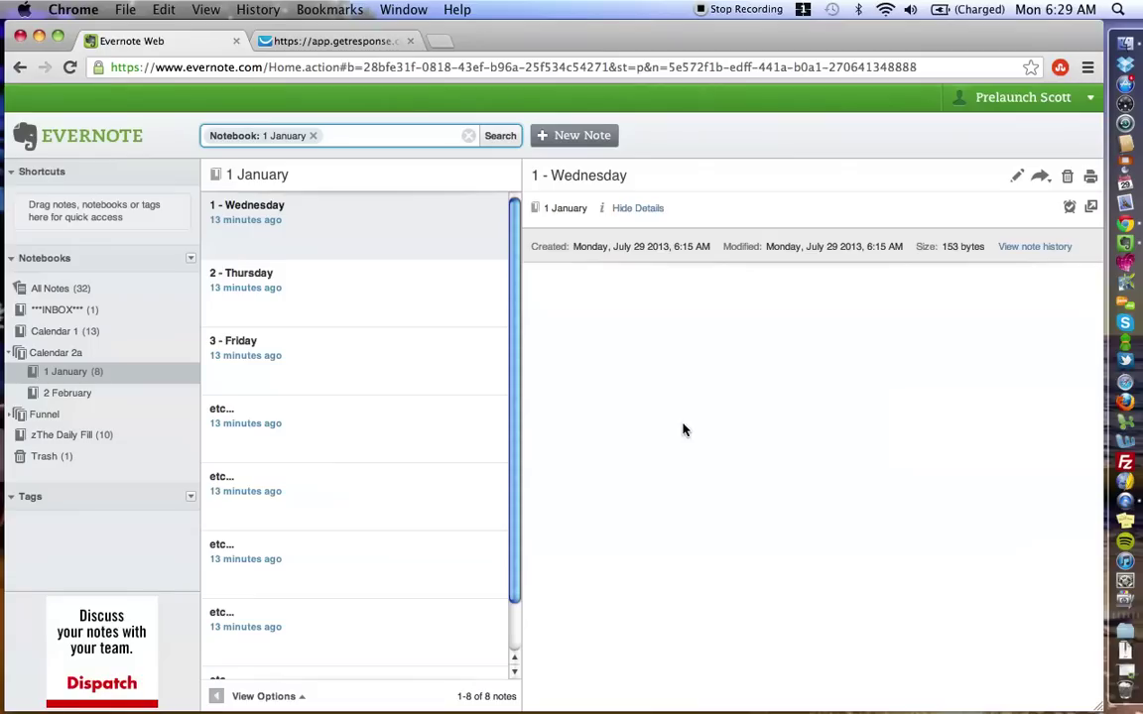
{"action": "left_click", "coordinate": [314, 40]}
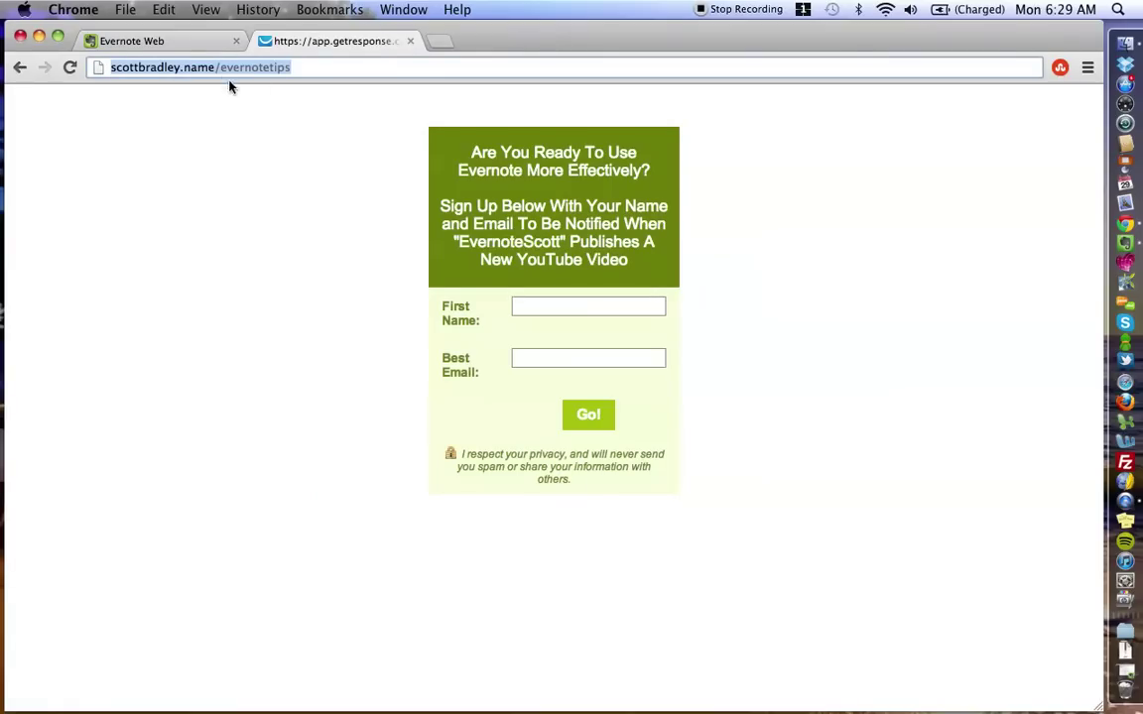
{"action": "left_click", "coordinate": [159, 39]}
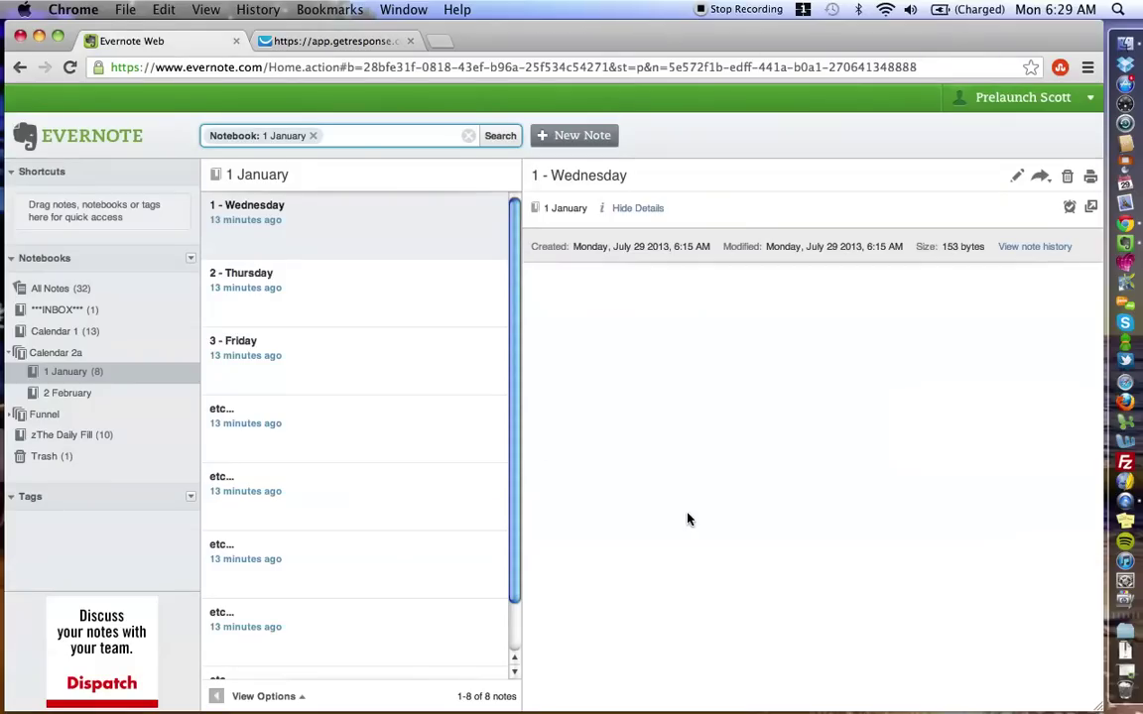